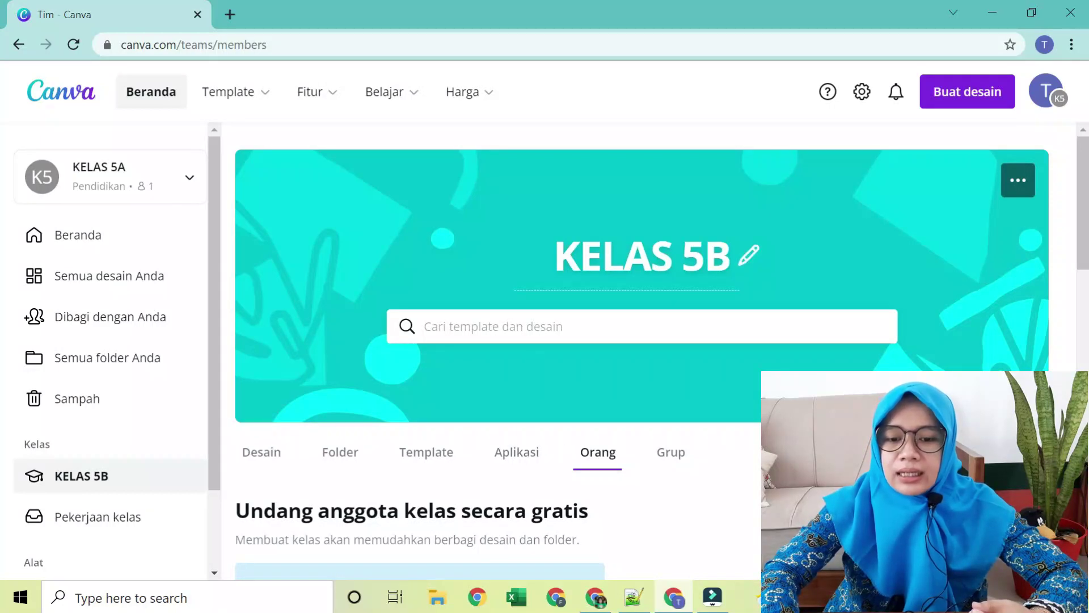
scroll(686, 314, down, 1)
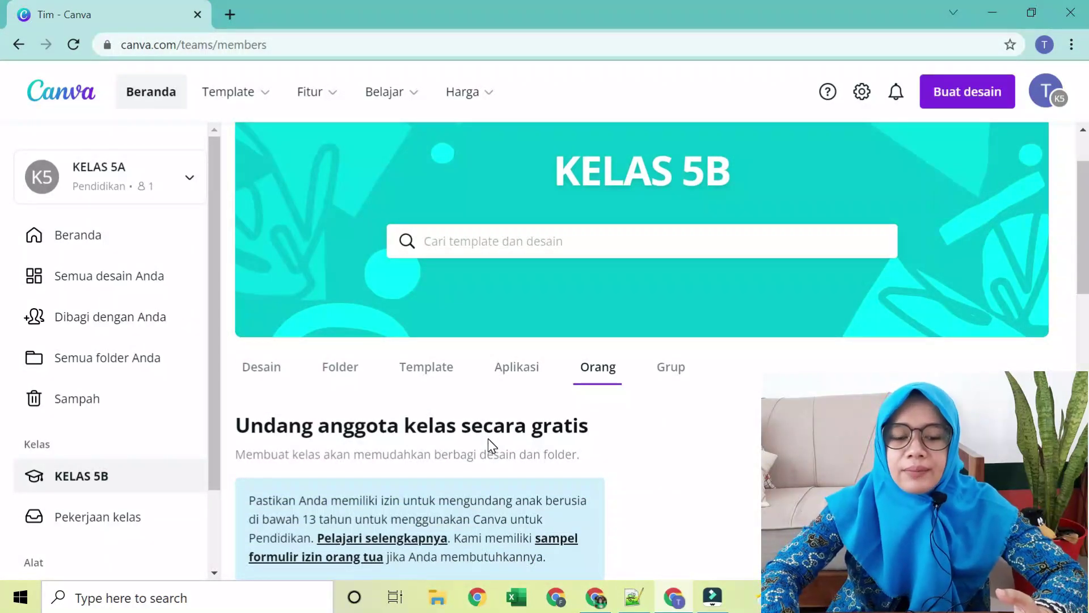
click(348, 373)
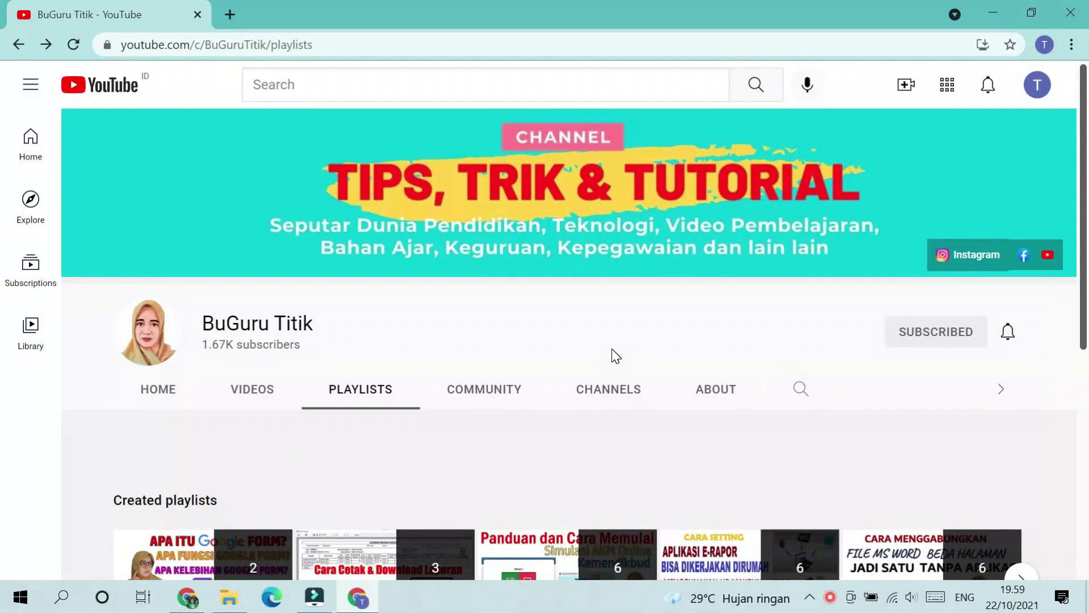
scroll(496, 363, down, 4)
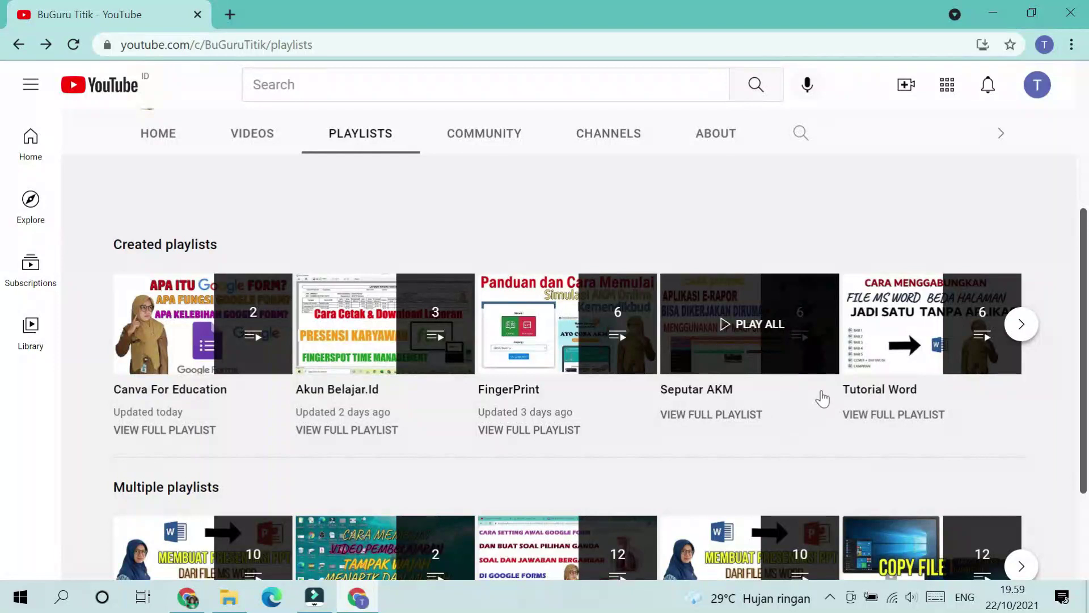
click(1019, 327)
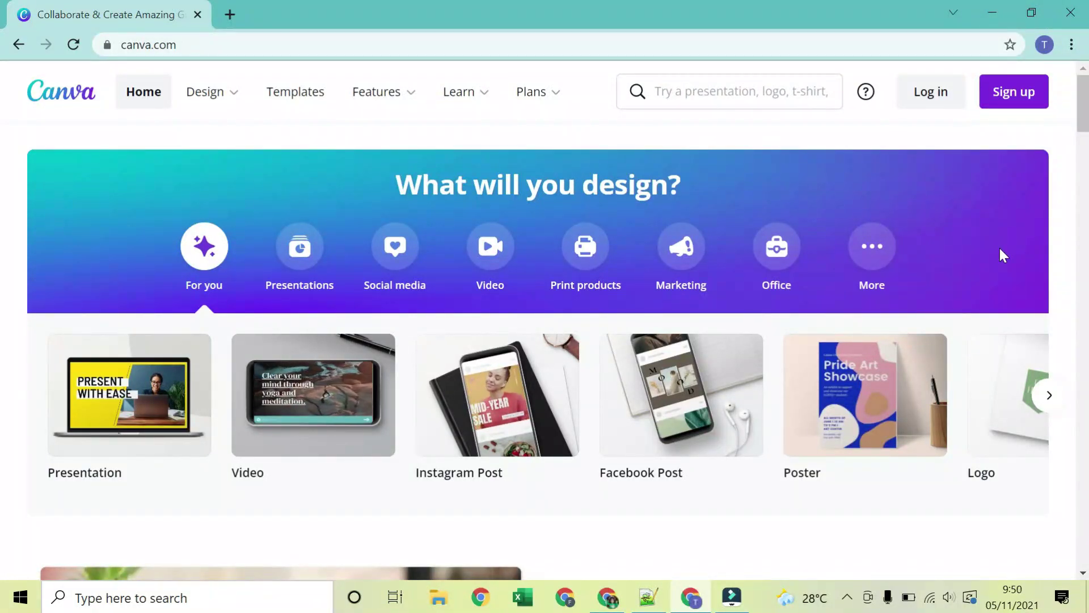
- Log in to Canva with the teacher's Google account
click(924, 98)
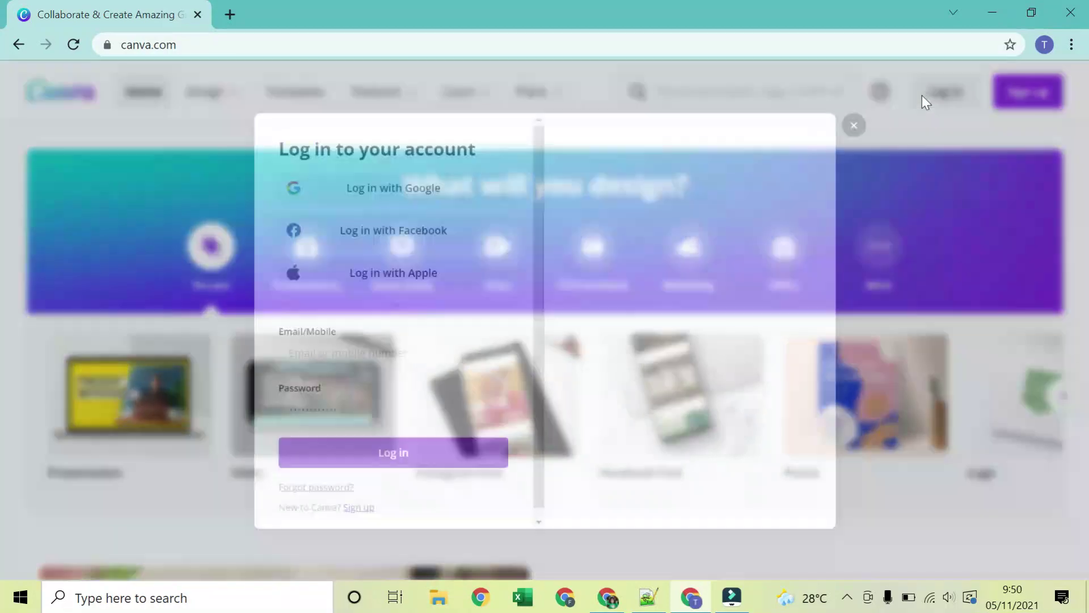
click(454, 179)
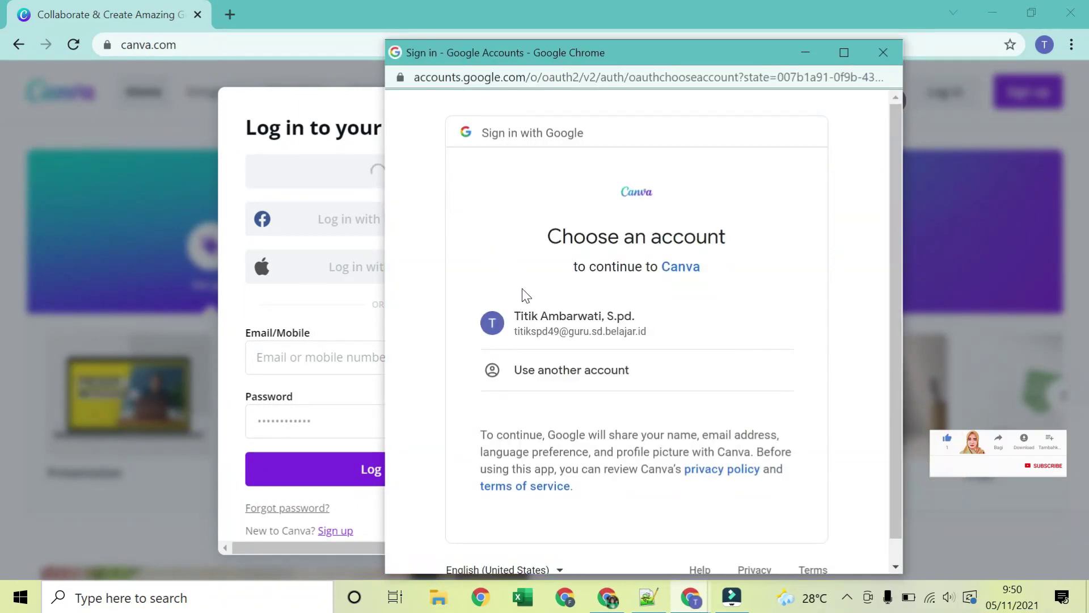
click(536, 322)
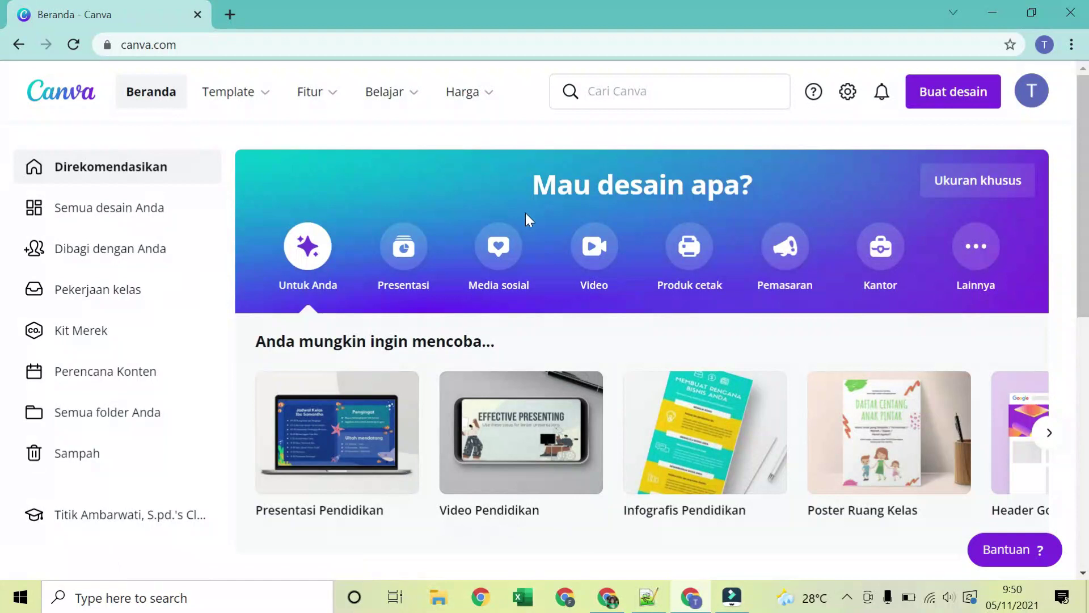
- Open the Penagihan & Tim page in the account settings
scroll(573, 244, down, 3)
mouse_move(572, 245)
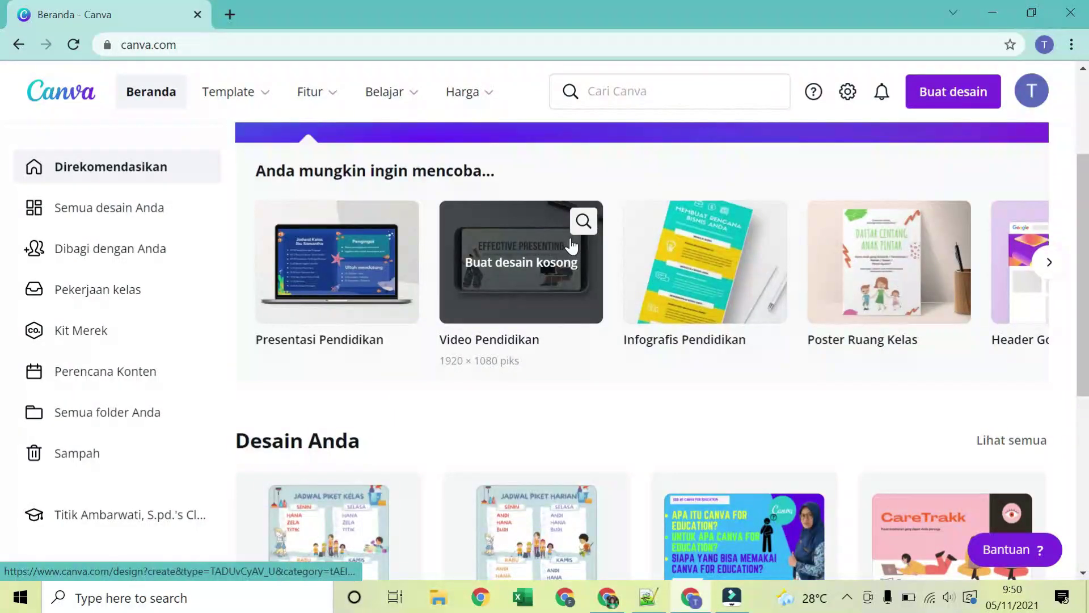
scroll(572, 245, up, 3)
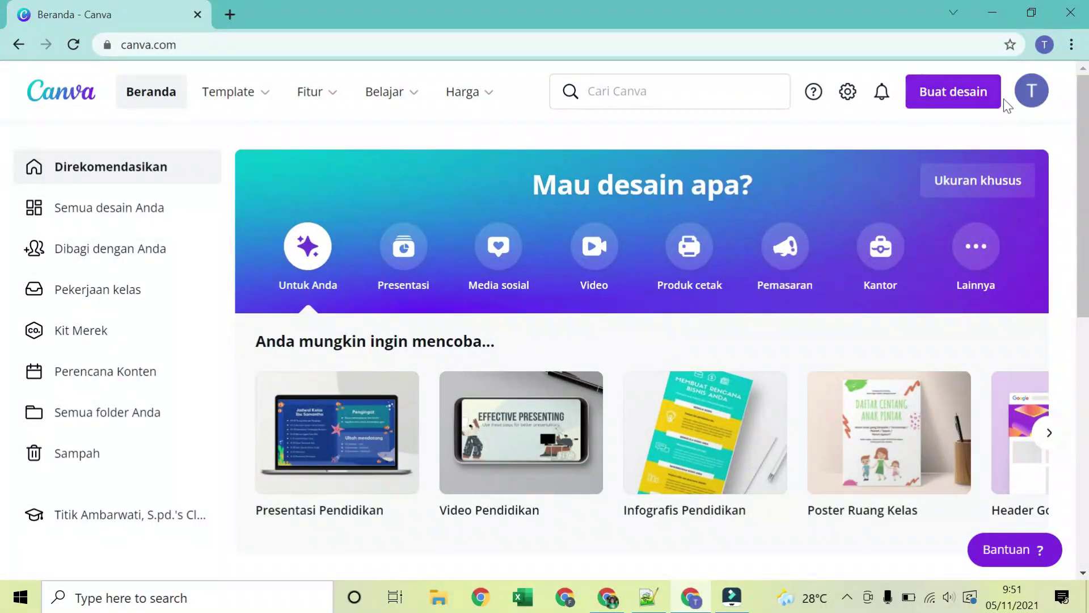
click(1027, 107)
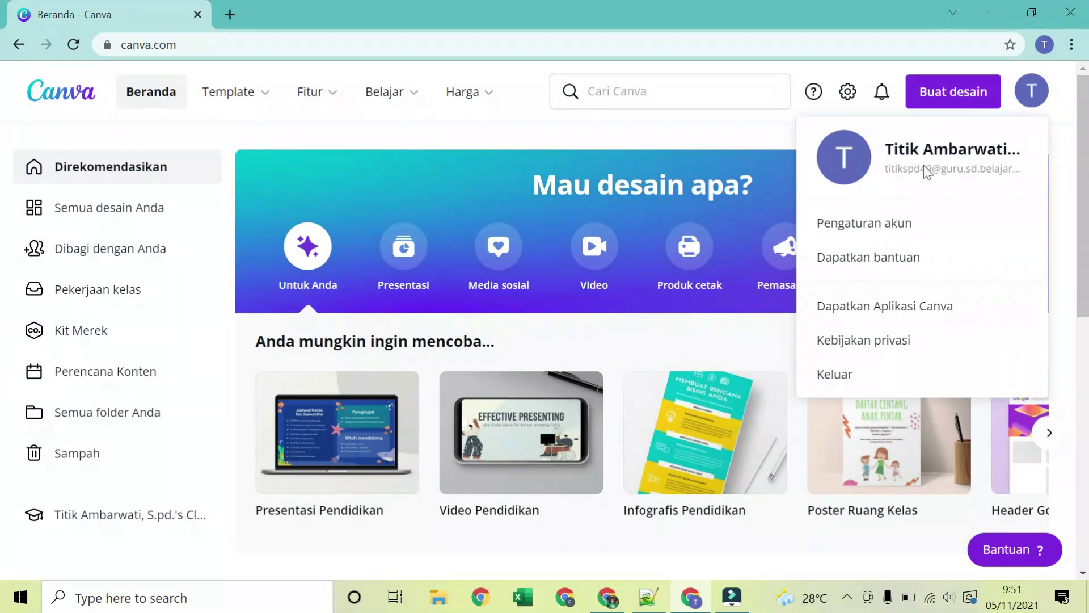
click(903, 224)
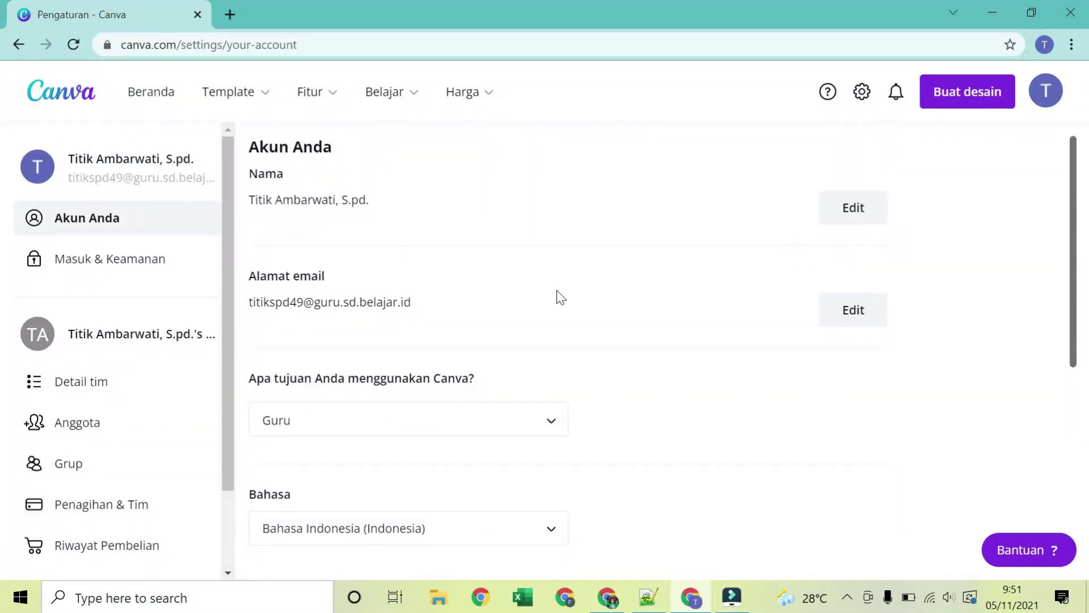
scroll(170, 409, down, 2)
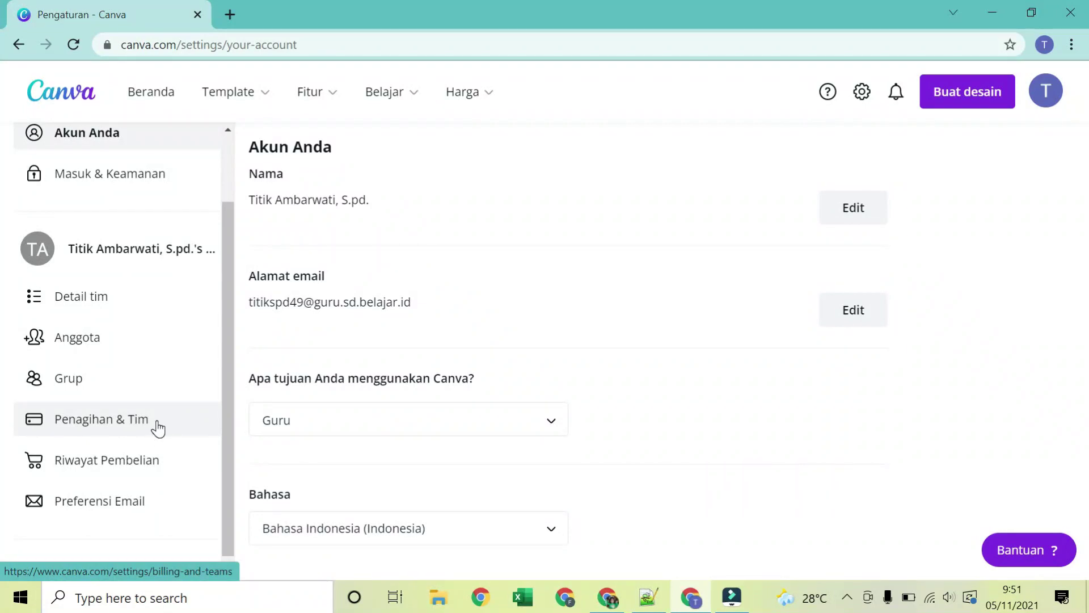
click(157, 424)
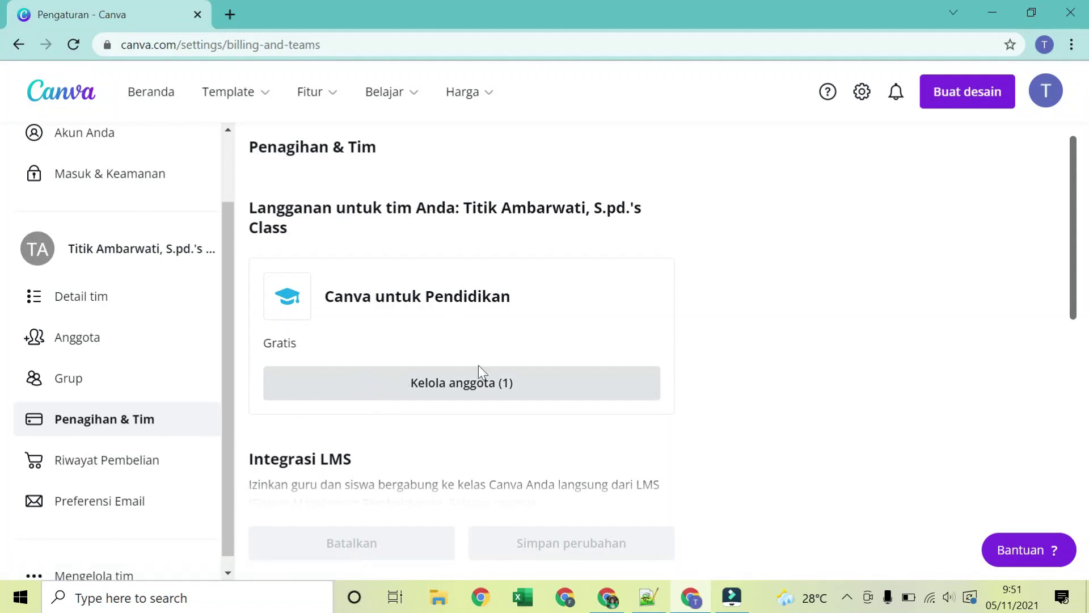
- Create a new class named KELAS 5A, with anyone in the domain allowed to request to join (Meminta untuk bergabung dengan tim ini)
scroll(571, 356, down, 5)
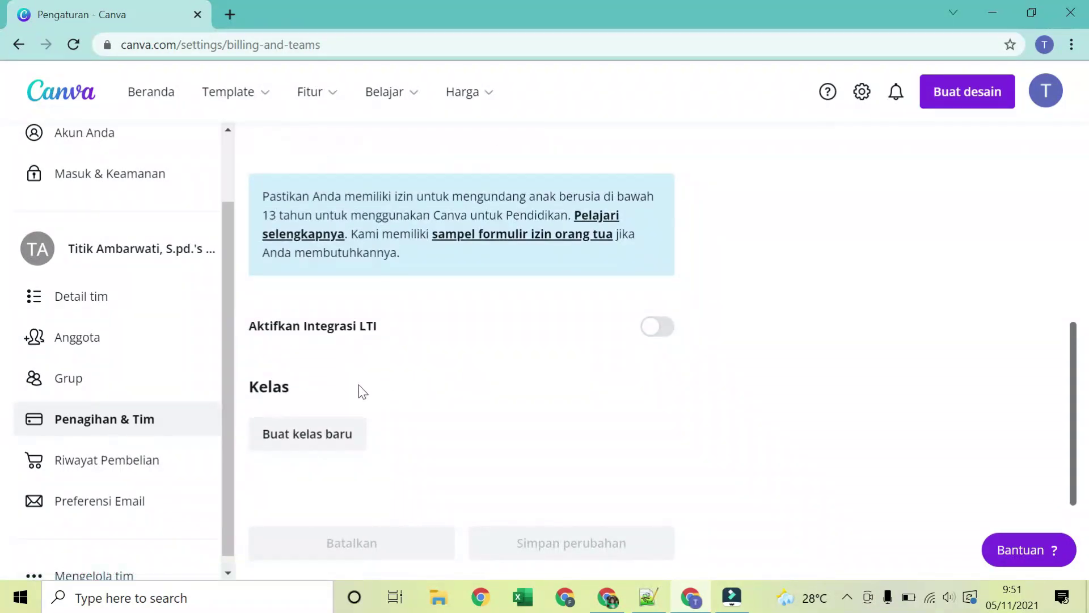
click(291, 451)
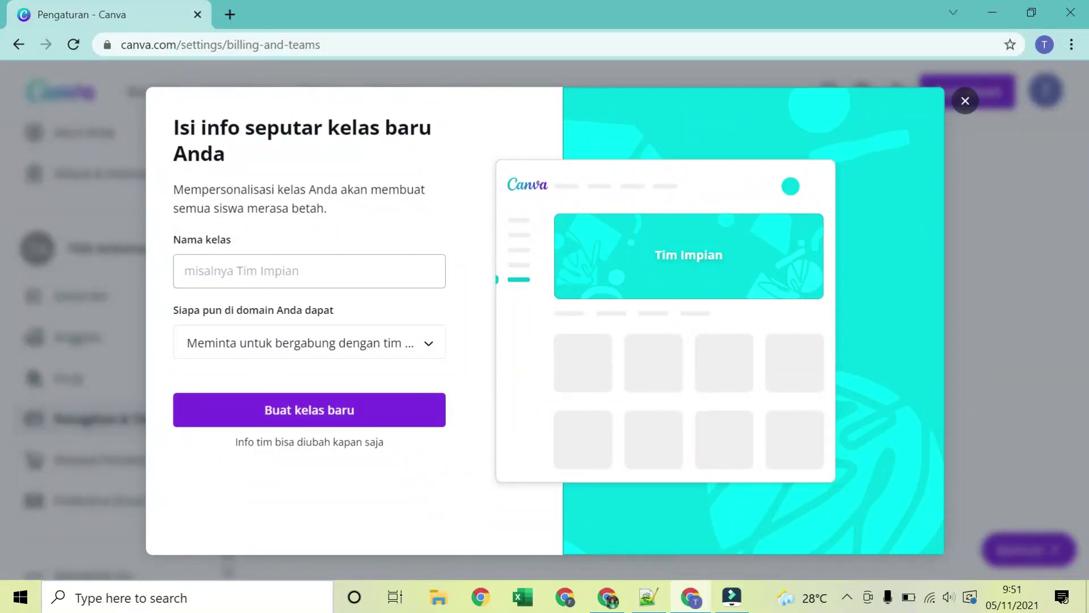
click(216, 273)
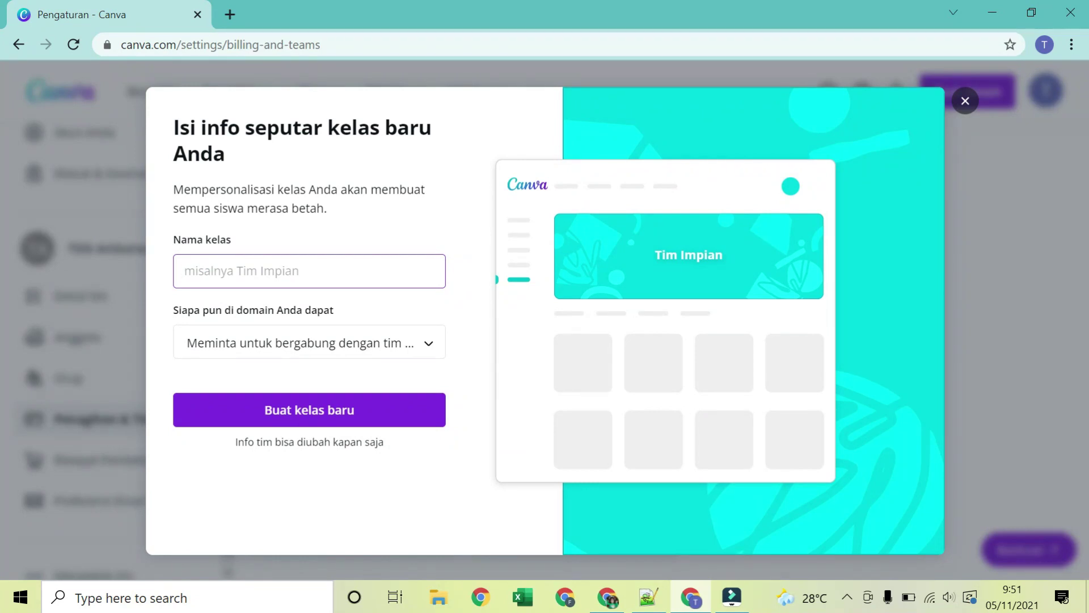
text(KELAS)
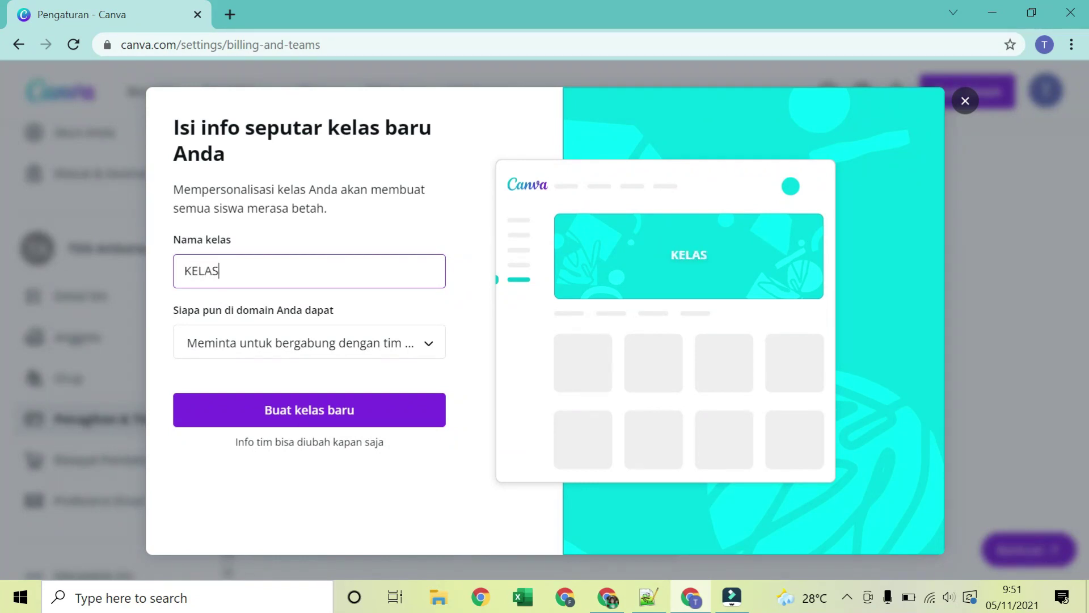
text( 5A)
click(257, 351)
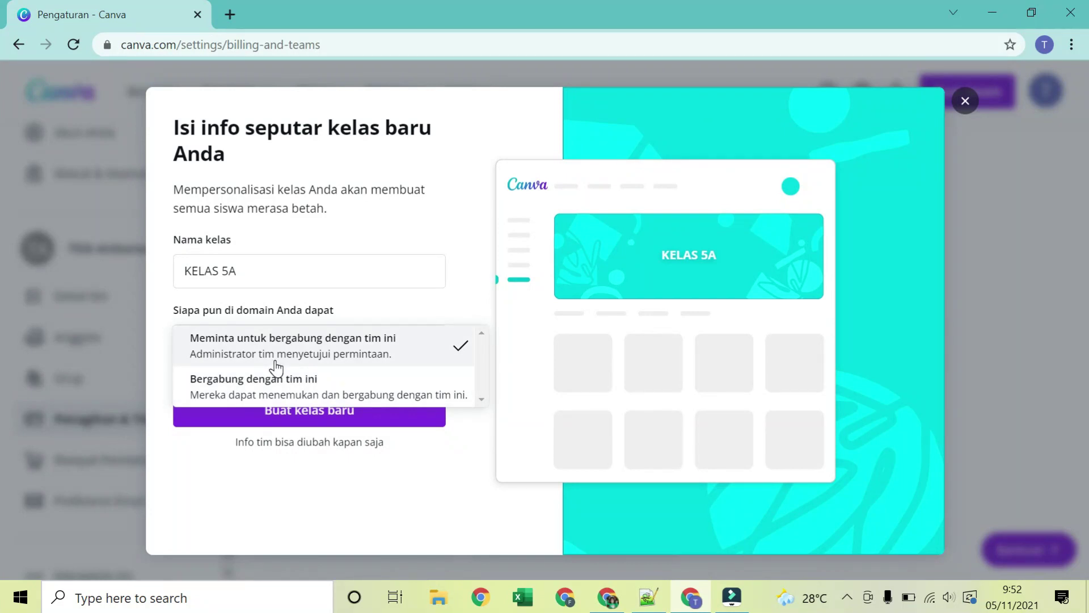
click(279, 359)
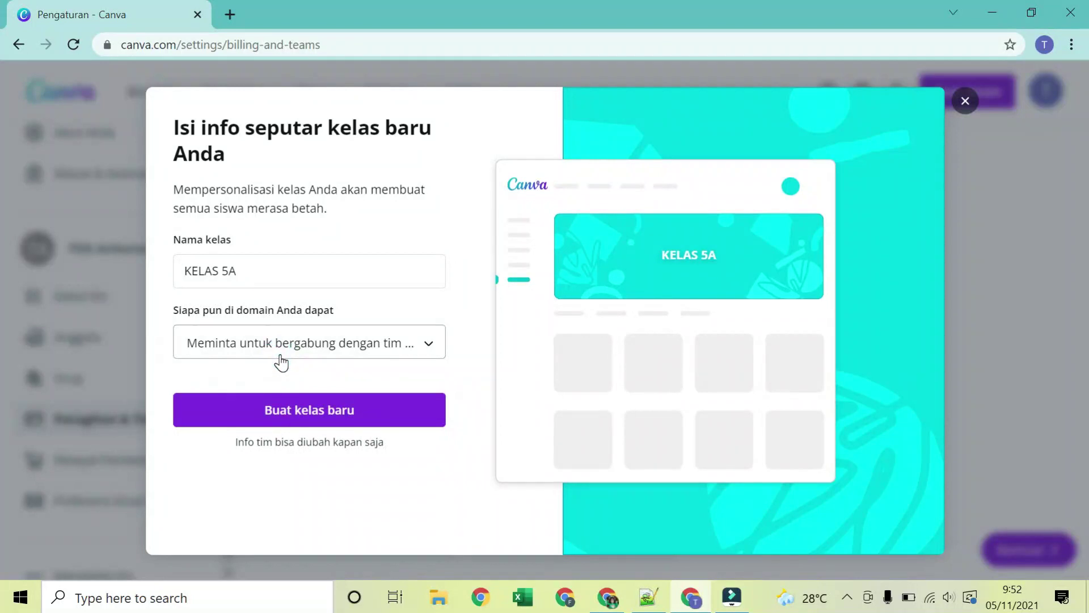
click(265, 420)
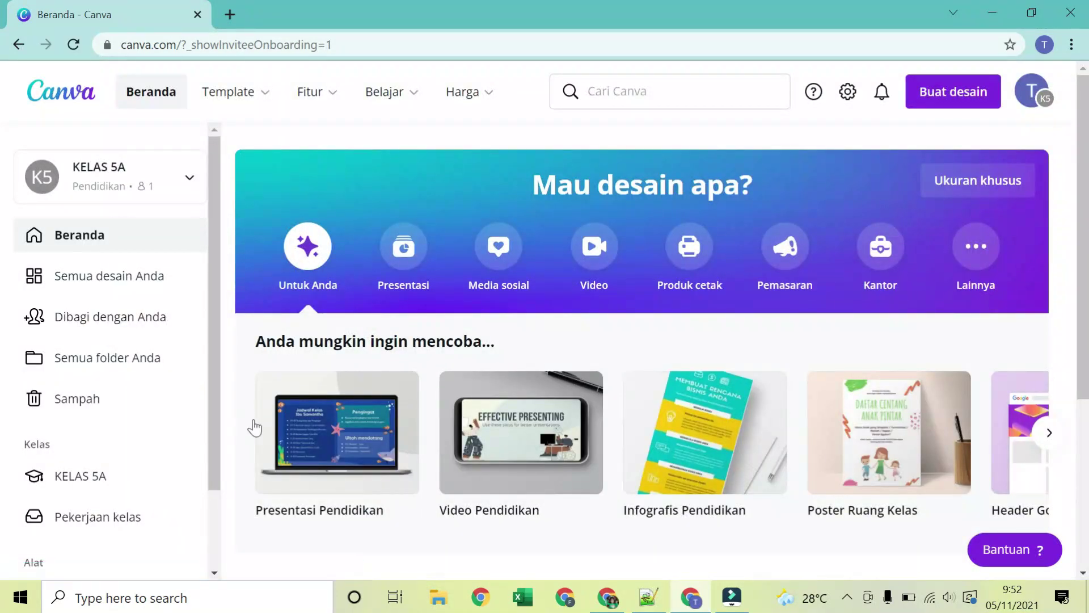
- Open the KELAS 5A class page and look over its Desain section
scroll(528, 300, down, 2)
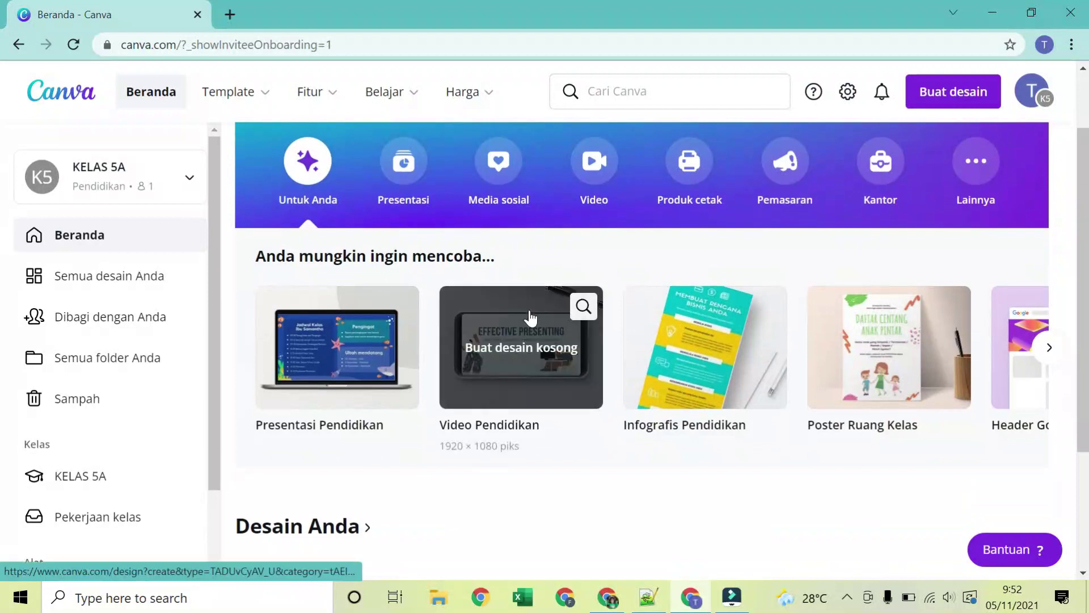
scroll(117, 438, down, 2)
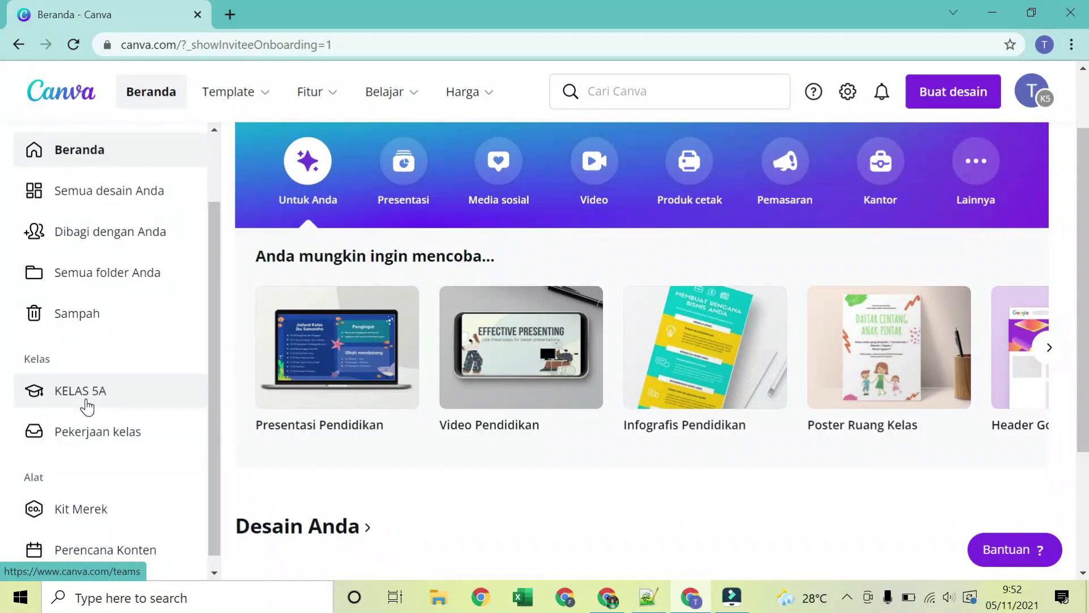
scroll(281, 379, down, 1)
scroll(282, 379, down, 3)
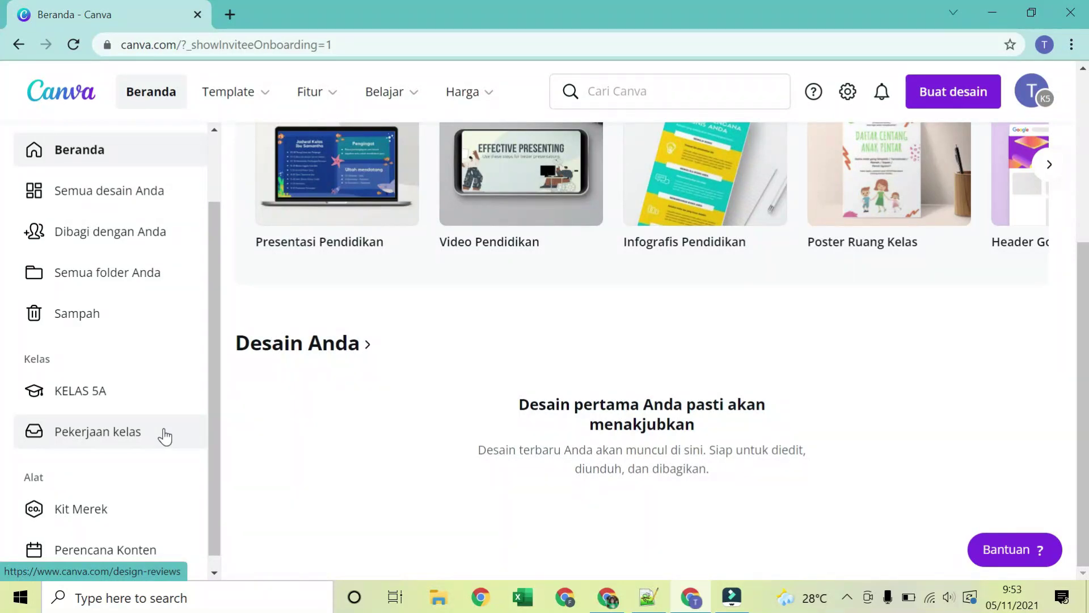
click(154, 402)
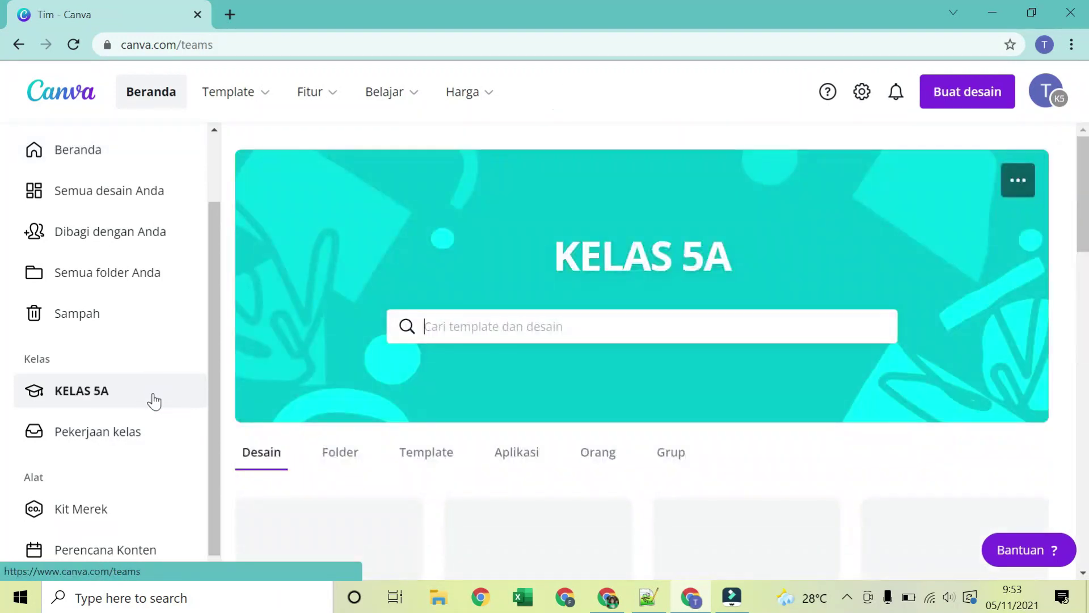
scroll(369, 432, down, 3)
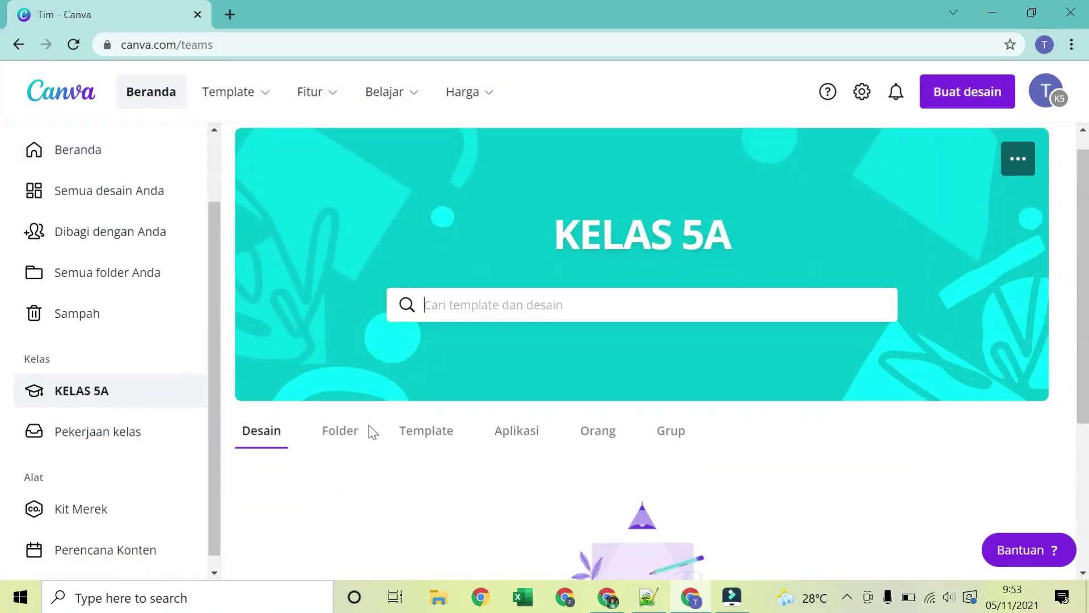
click(277, 291)
scroll(427, 408, down, 2)
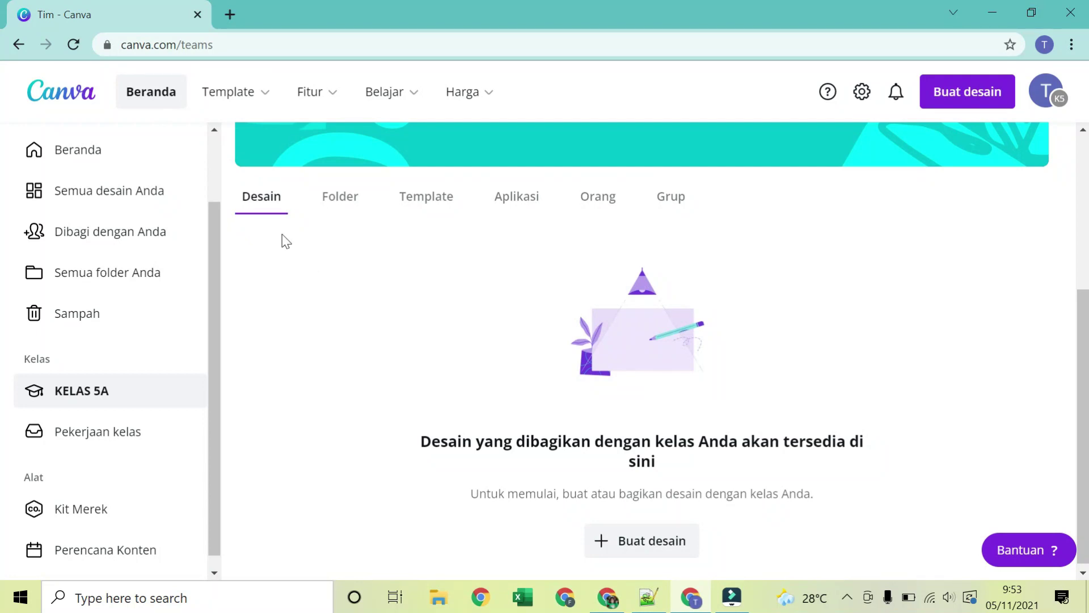
click(268, 199)
- Start a new folder in the KELAS 5A class's Folder section and name it TUGAS IPA
click(323, 198)
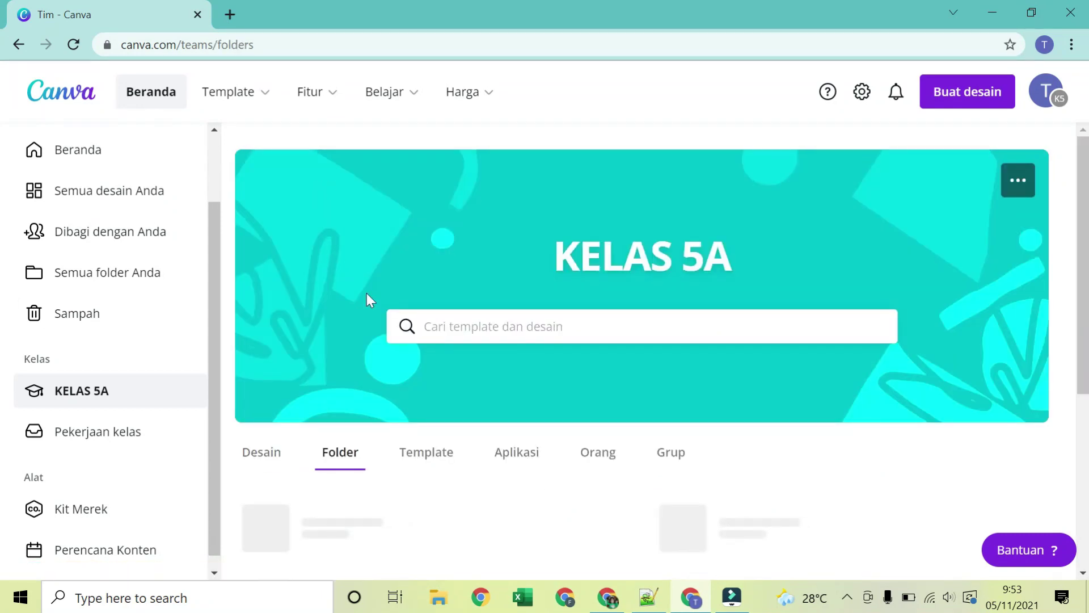
scroll(452, 400, down, 5)
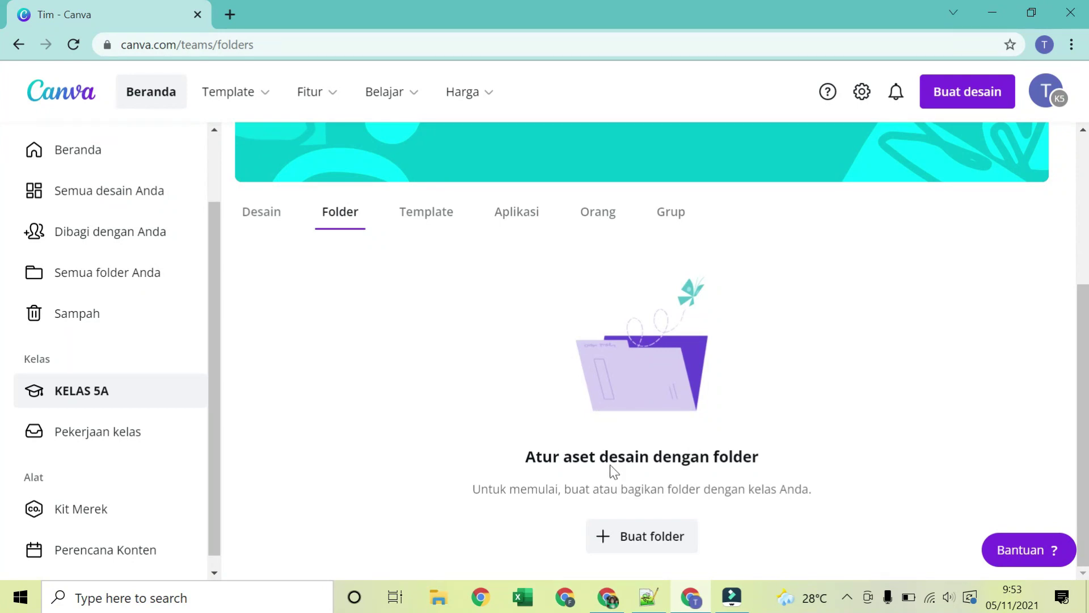
click(634, 537)
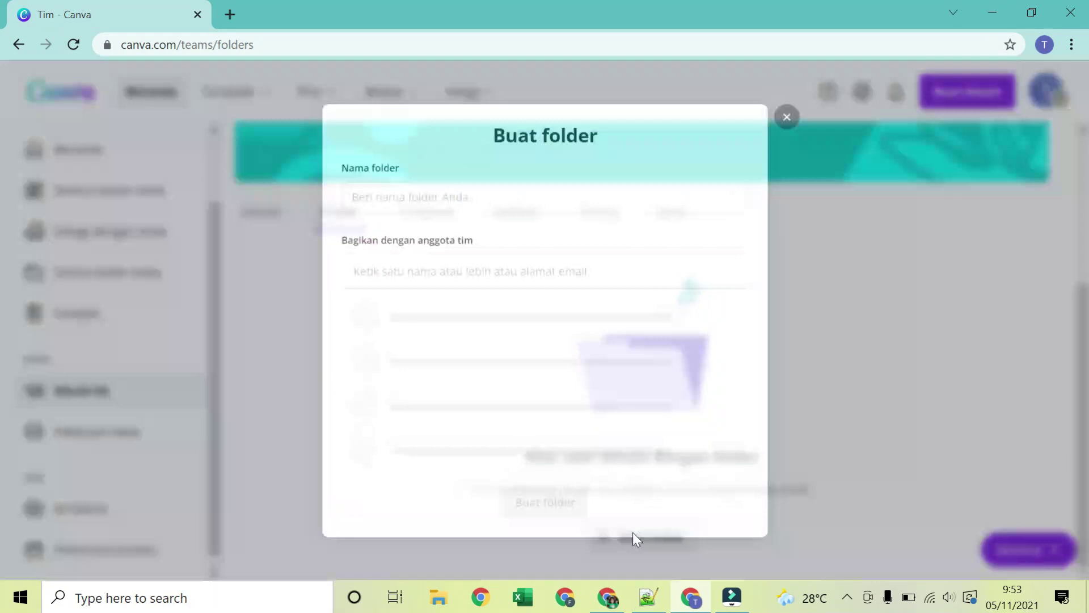
click(526, 229)
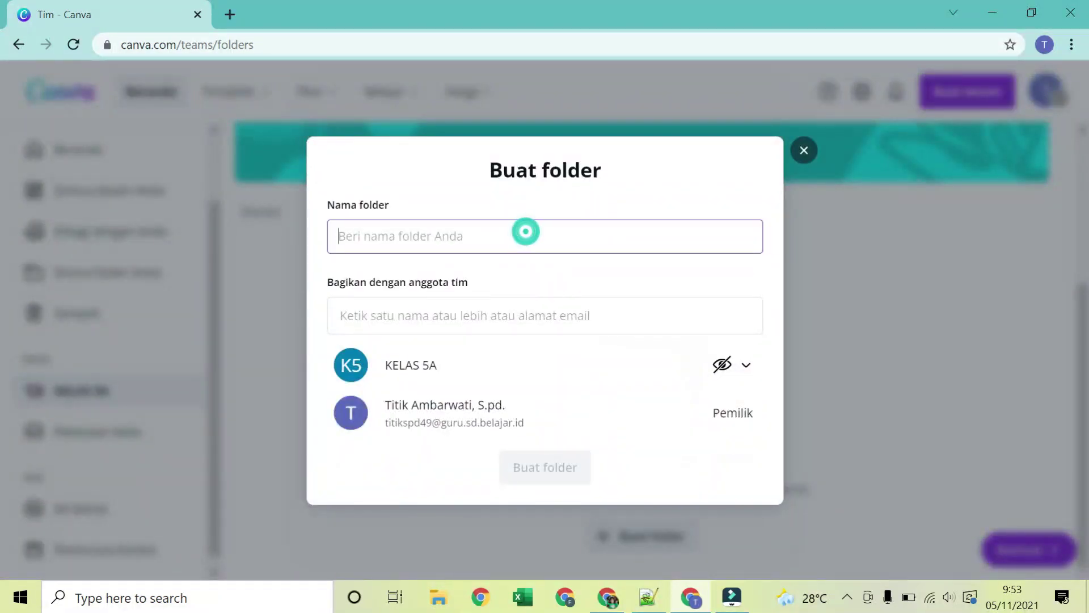
text(6)
key(BackSpace)
text(TU)
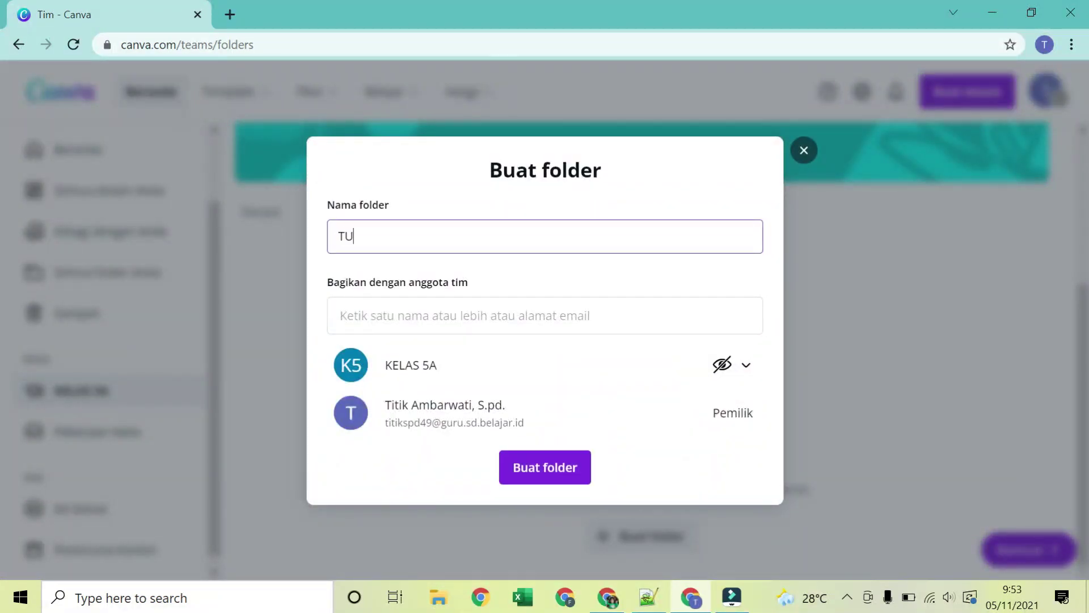
text(GAS IPA)
- Create the folder shared with KELAS 5A at the Bisa lihat permission, and return to the overview of all folders
click(748, 368)
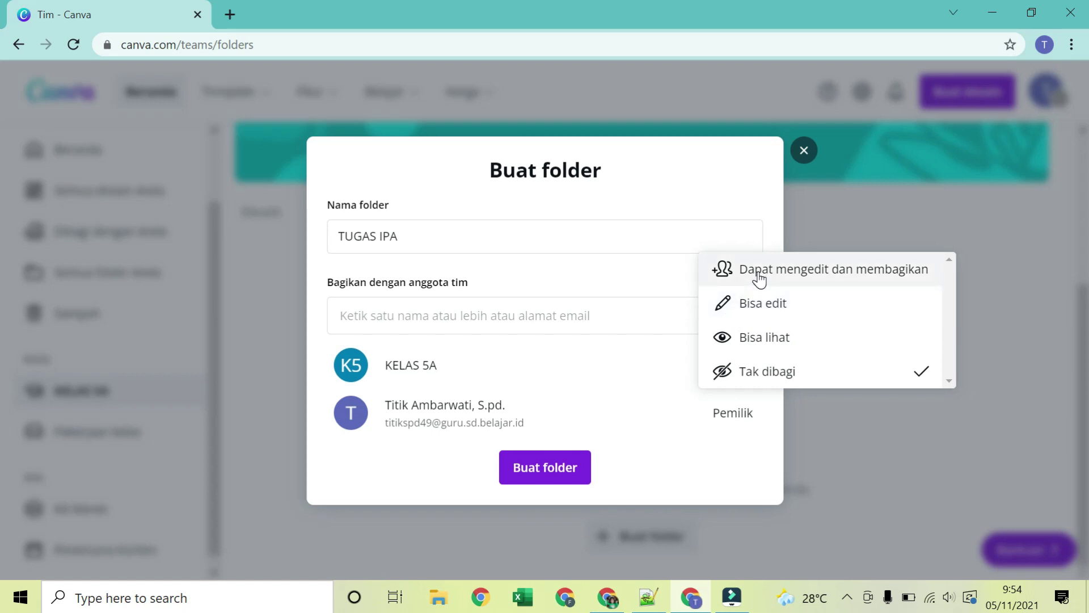
click(758, 343)
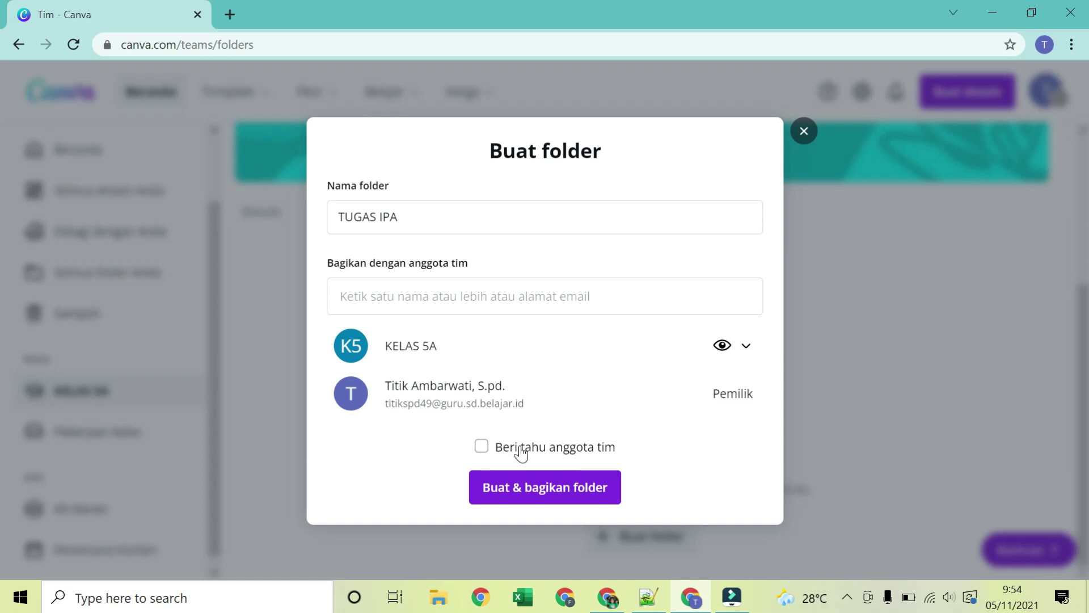
click(541, 493)
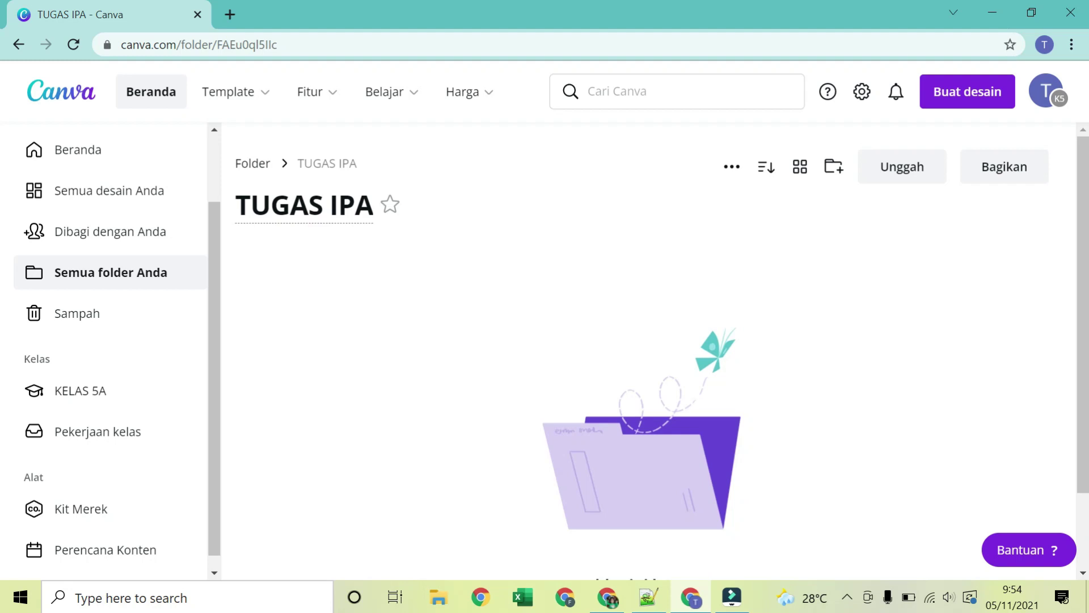
click(254, 168)
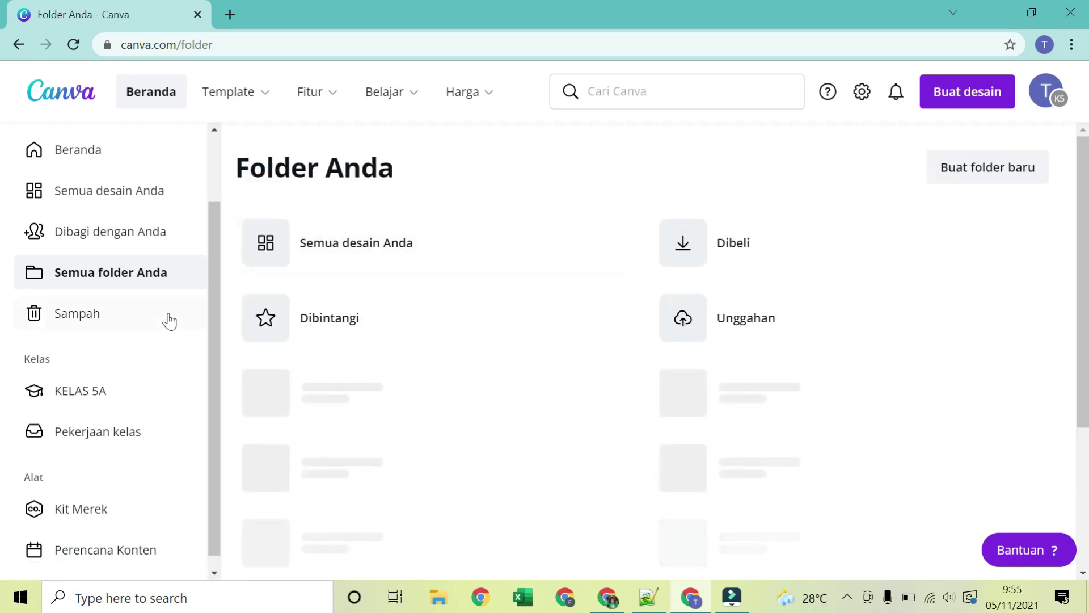
- Open the KELAS 5A class's Folder section and reload the page to check the shared TUGAS IPA folder
click(102, 397)
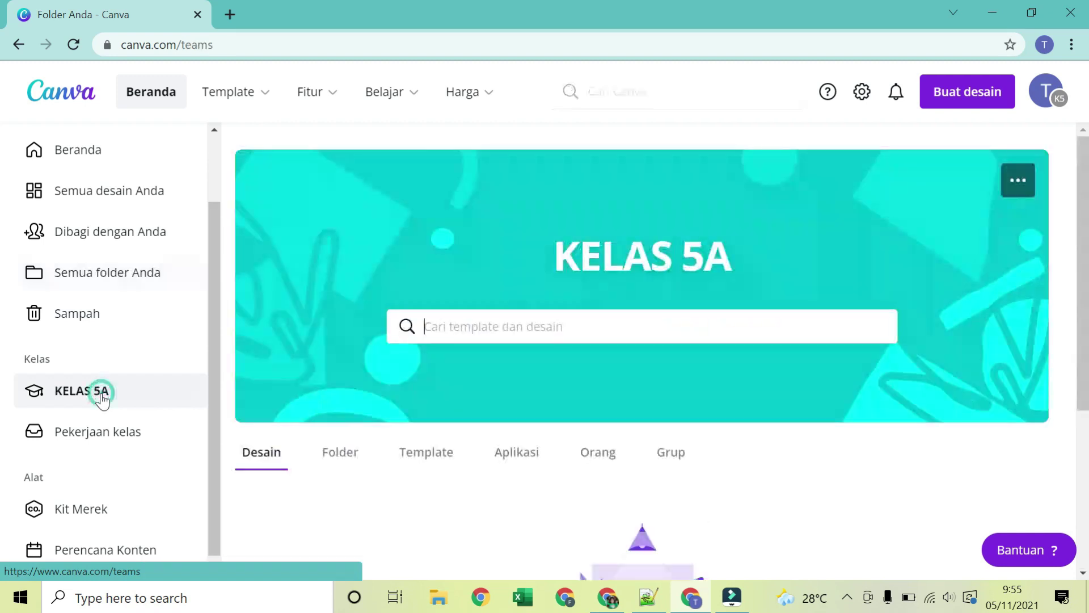
click(352, 449)
scroll(352, 451, down, 4)
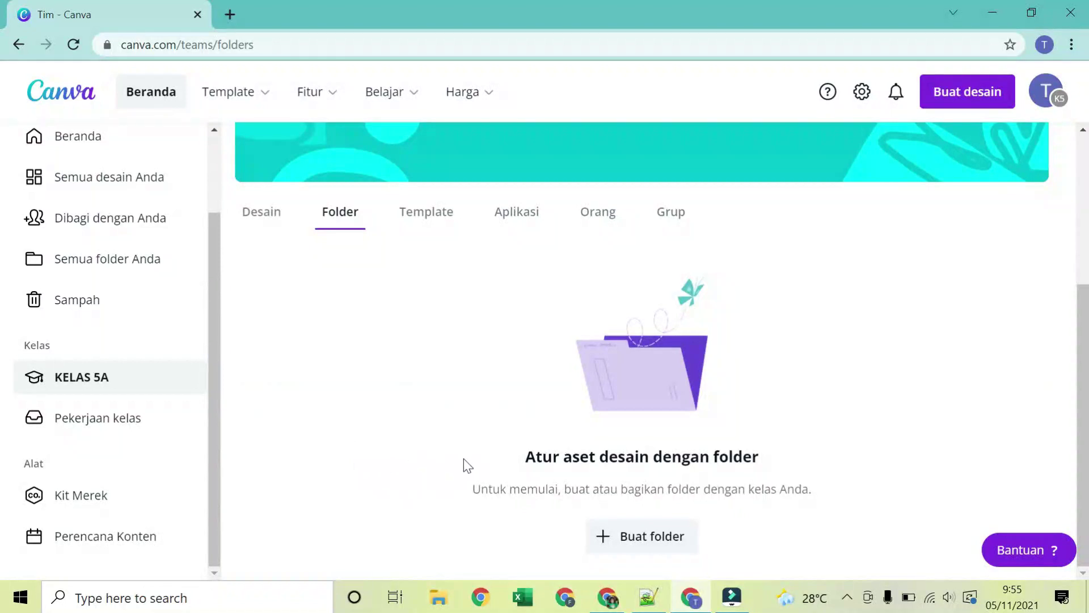
click(74, 44)
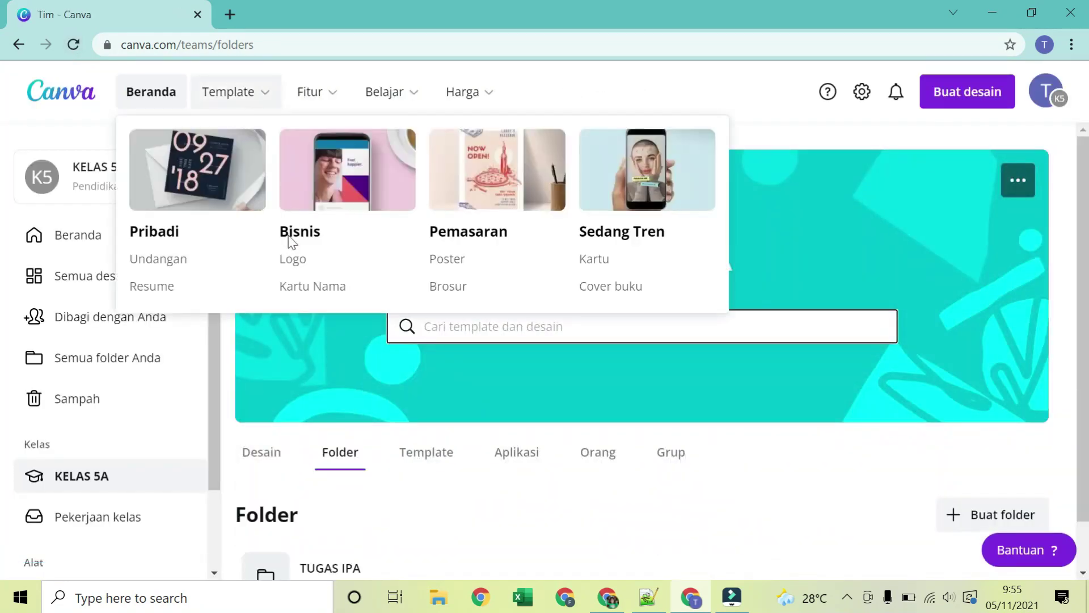
scroll(340, 562, down, 1)
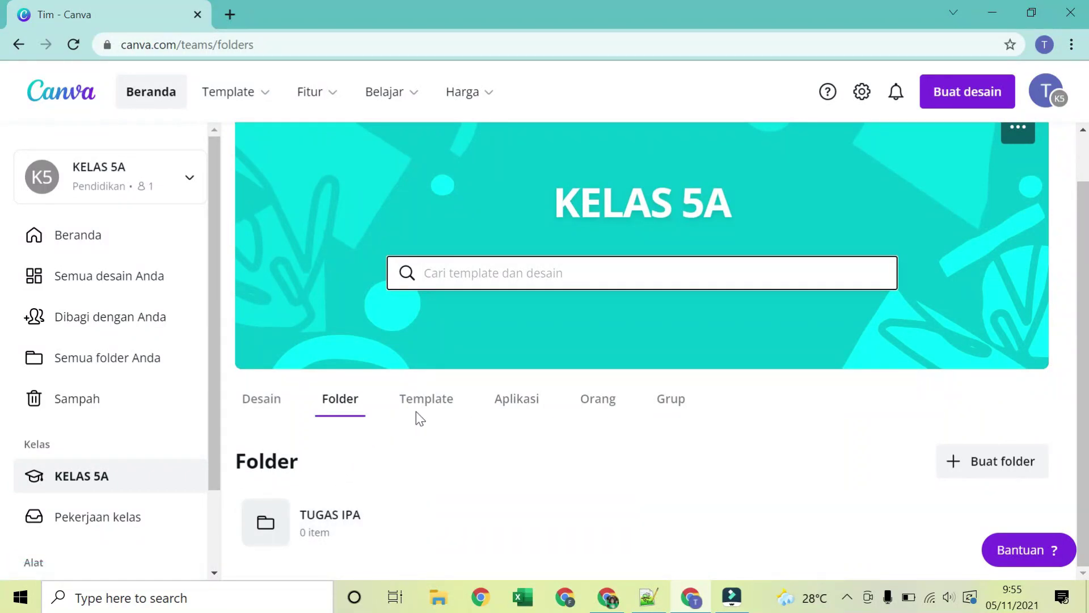
- Look over the Template and Aplikasi sections of the KELAS 5A class
click(440, 404)
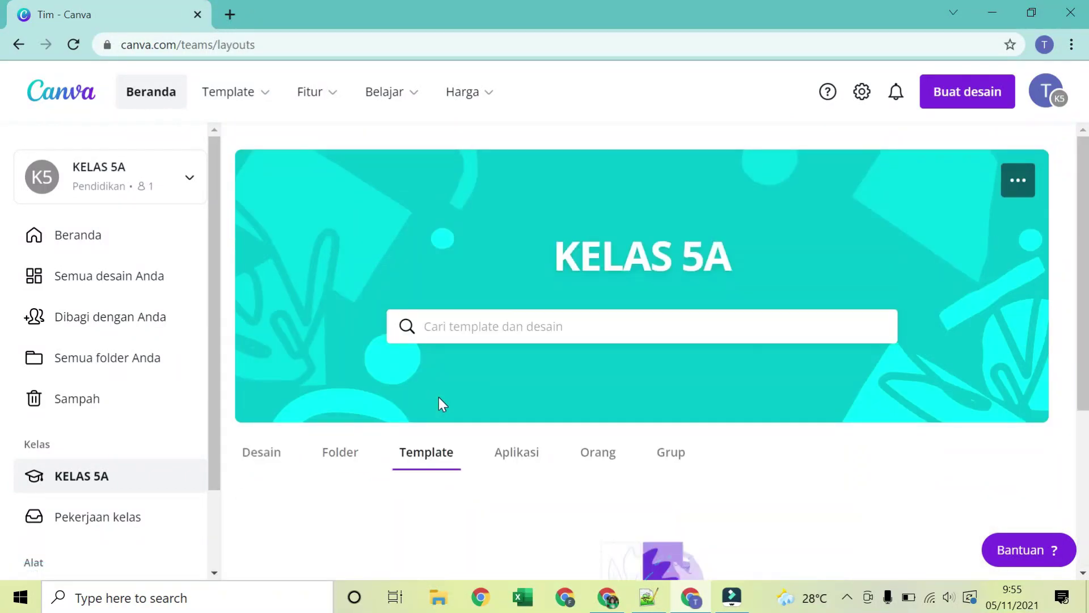
scroll(513, 404, down, 4)
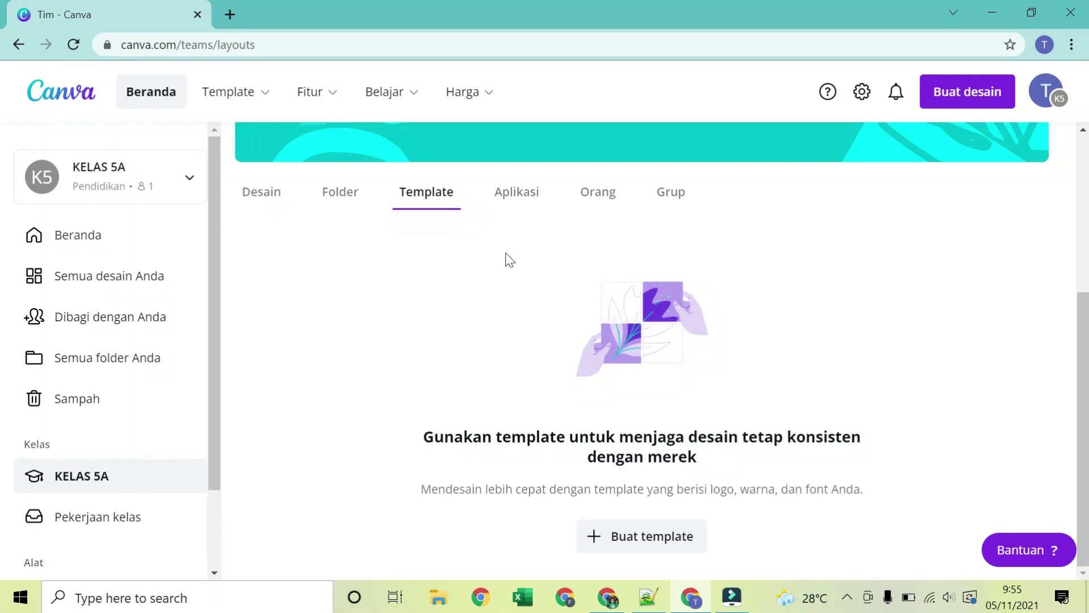
click(517, 193)
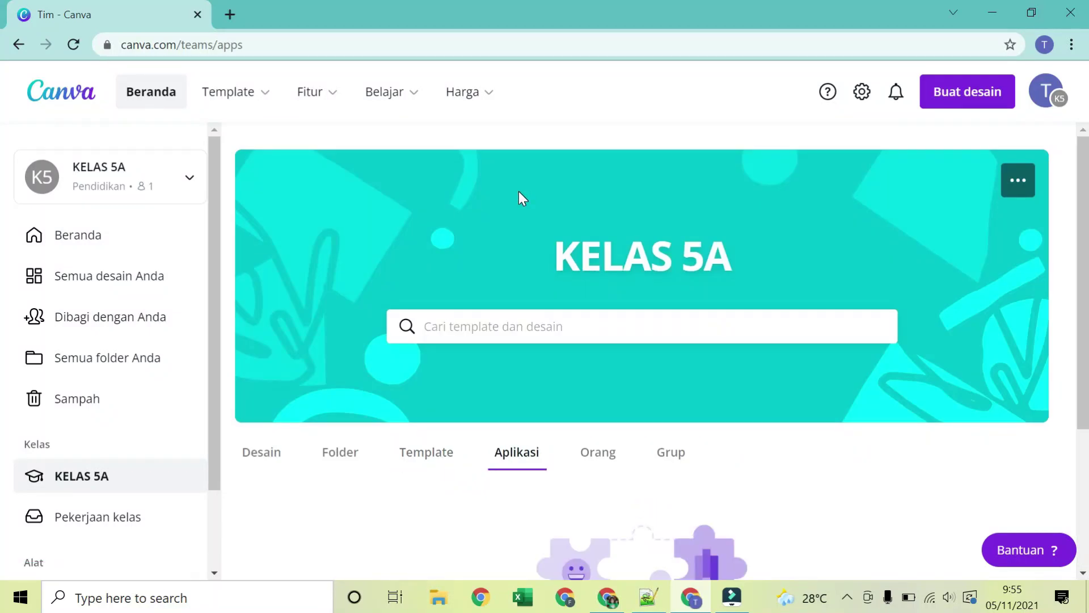
scroll(667, 299, down, 4)
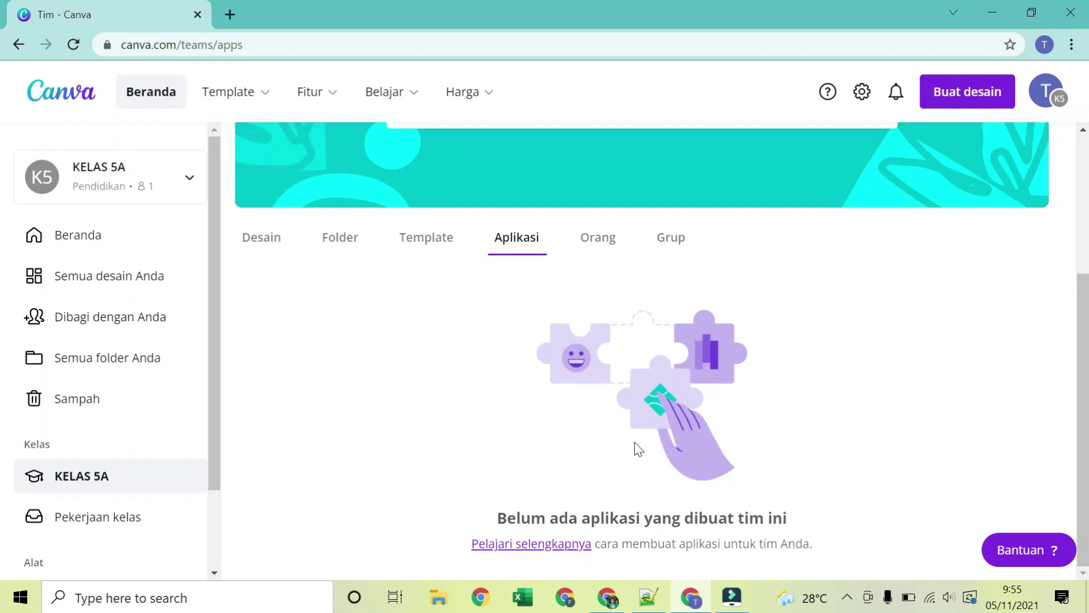
- Review the ways to invite class members in the Orang section of KELAS 5A
click(608, 253)
scroll(647, 292, down, 4)
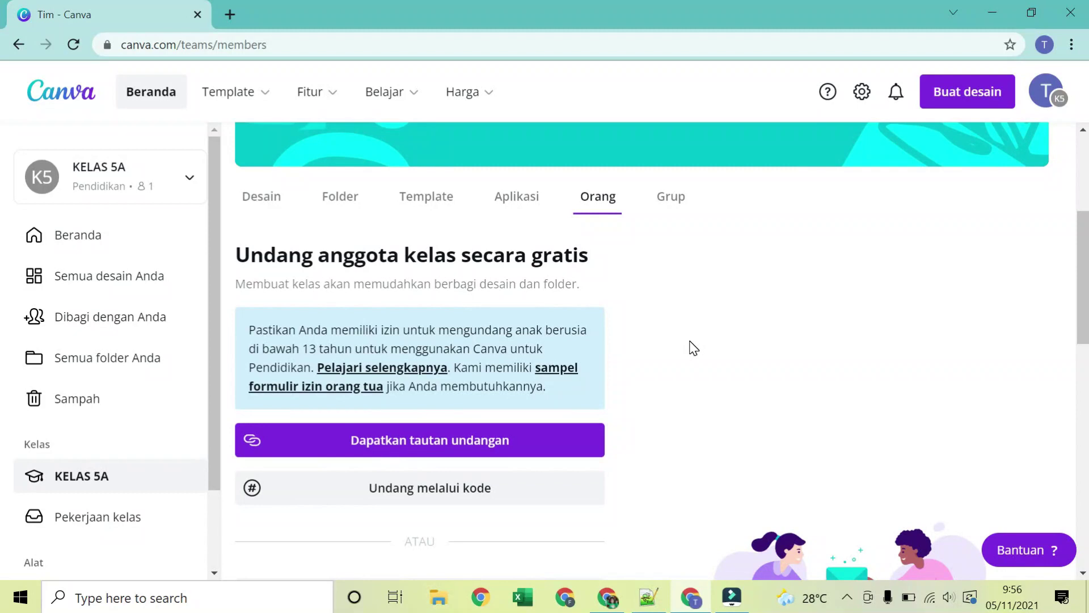
scroll(694, 347, down, 4)
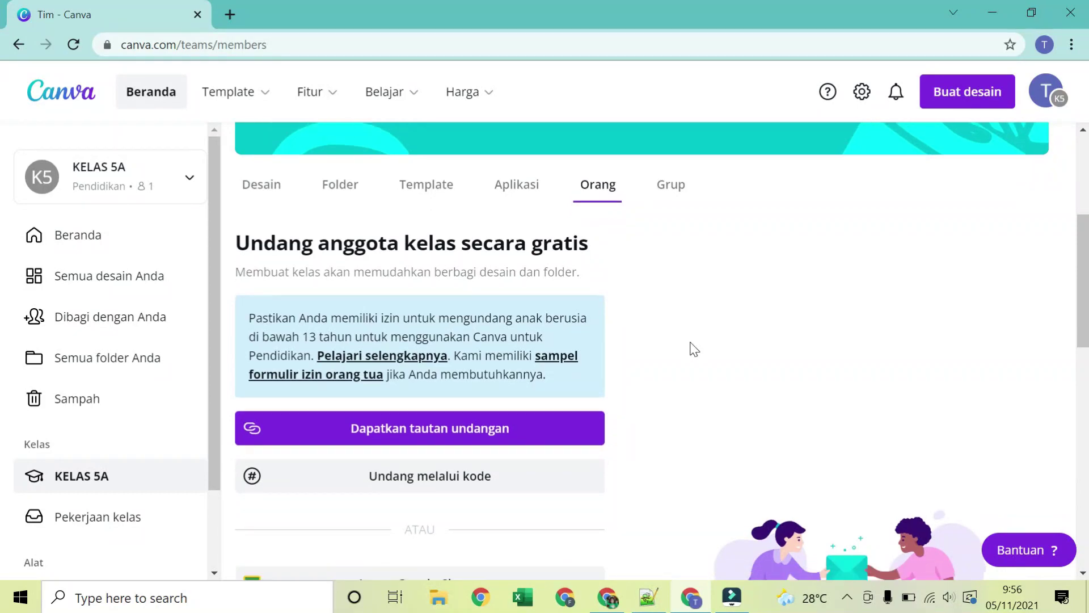
scroll(695, 374, down, 3)
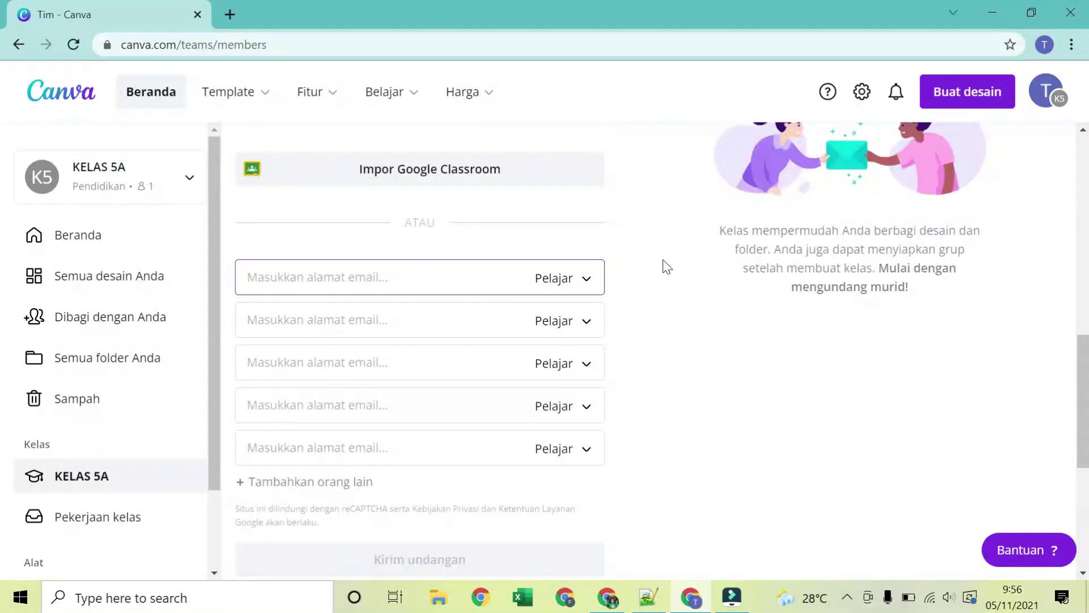
scroll(664, 269, up, 3)
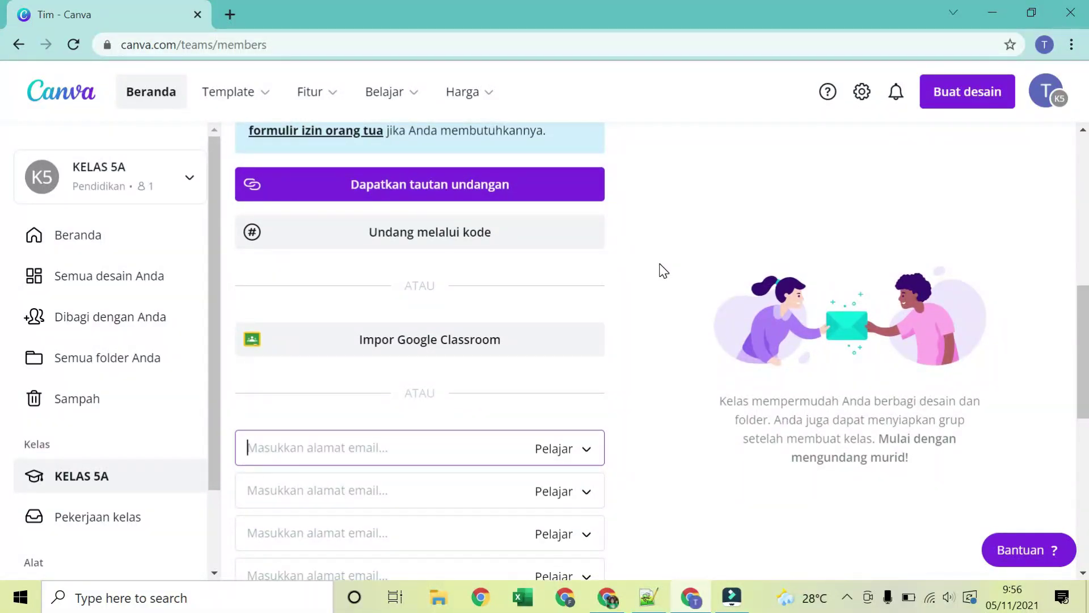
- Open the class's Grup section and read through its introduction to sharing with groups
scroll(663, 270, up, 6)
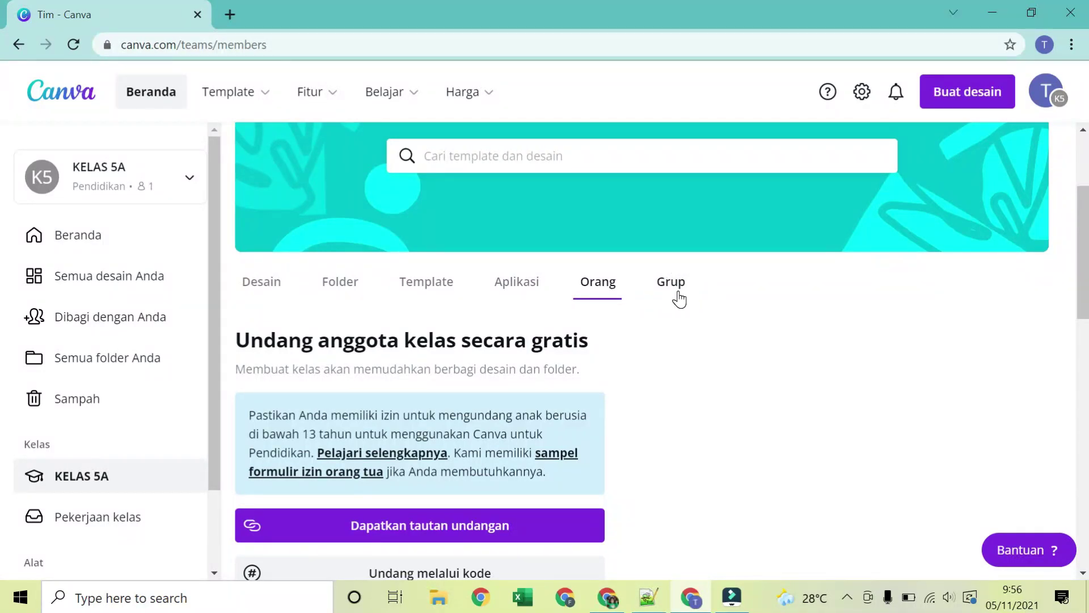
click(680, 299)
scroll(725, 328, down, 5)
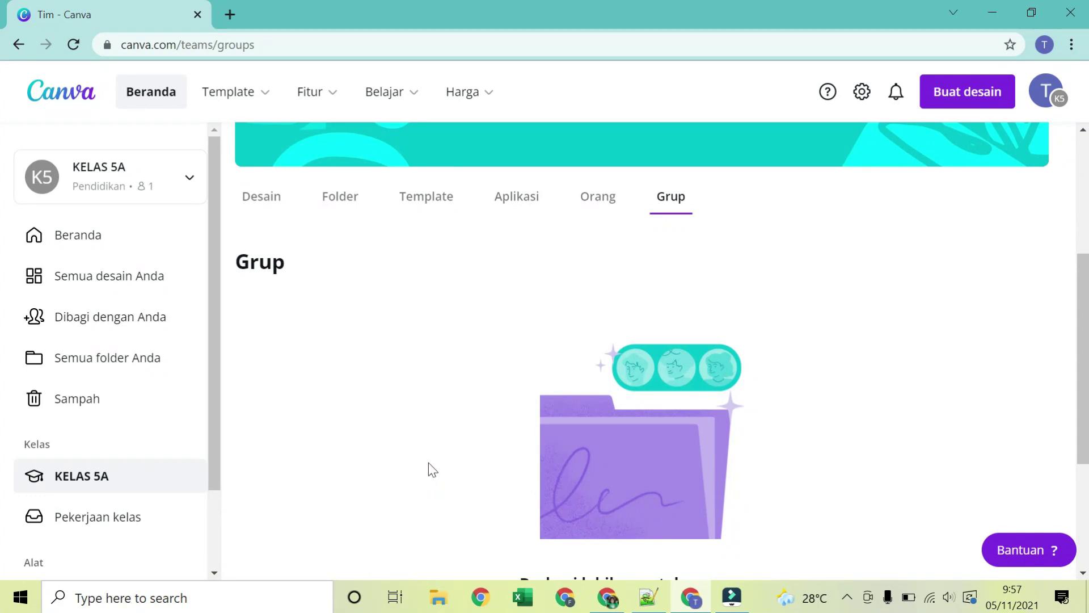
scroll(606, 323, down, 2)
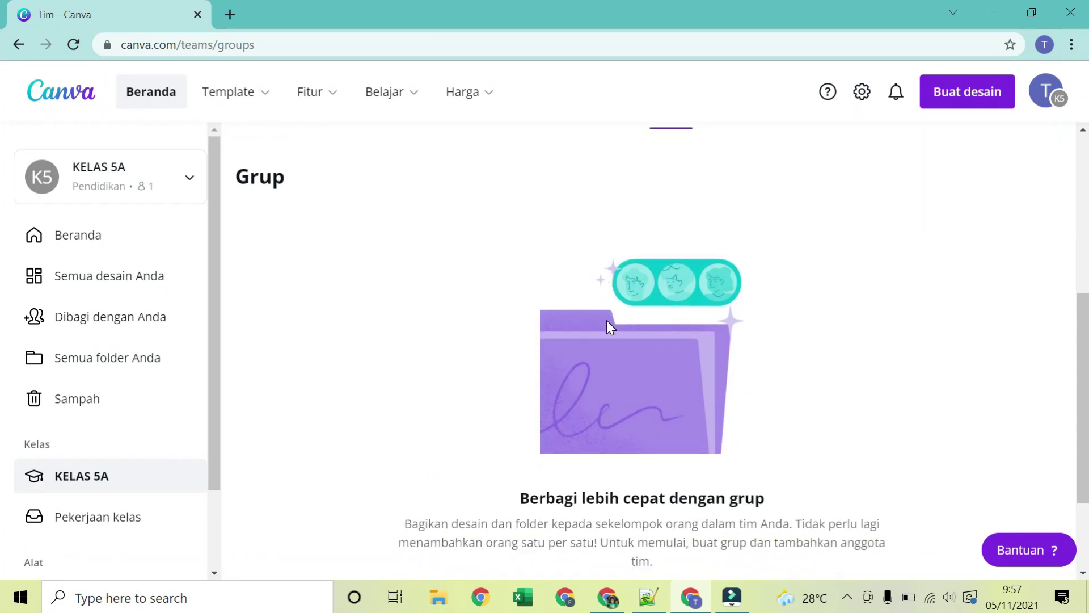
- Rename the class to KELAS 5B with the Ganti nama tim option and save the change
scroll(607, 320, up, 5)
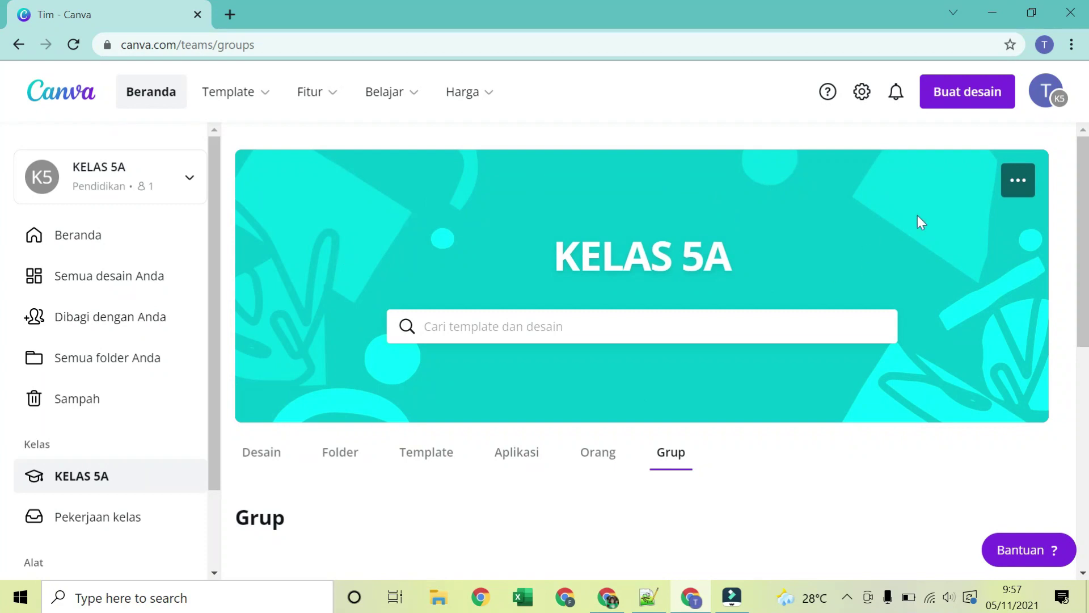
click(1018, 181)
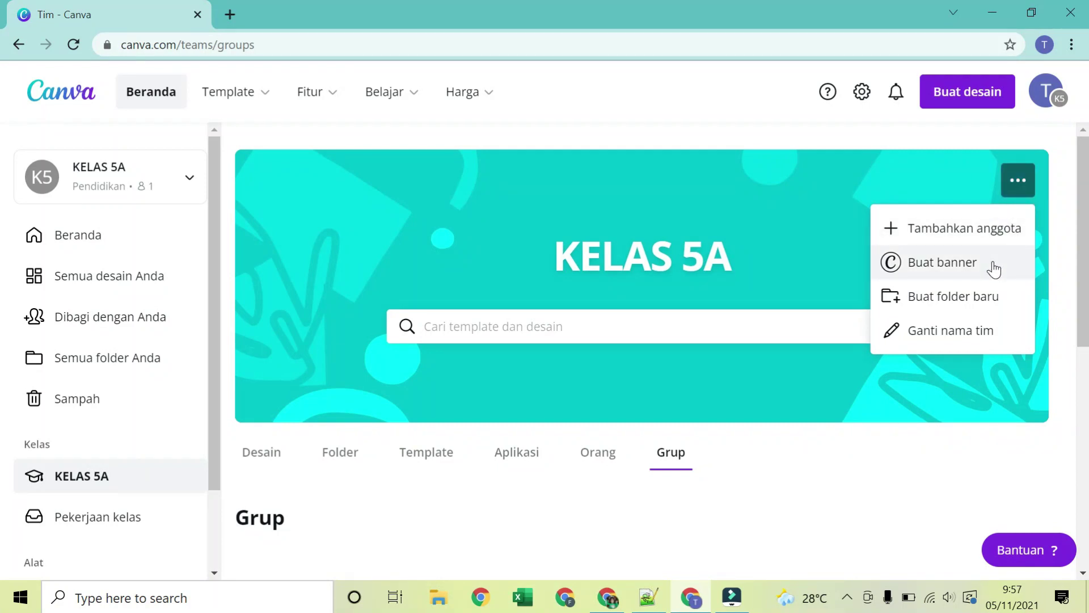
click(974, 339)
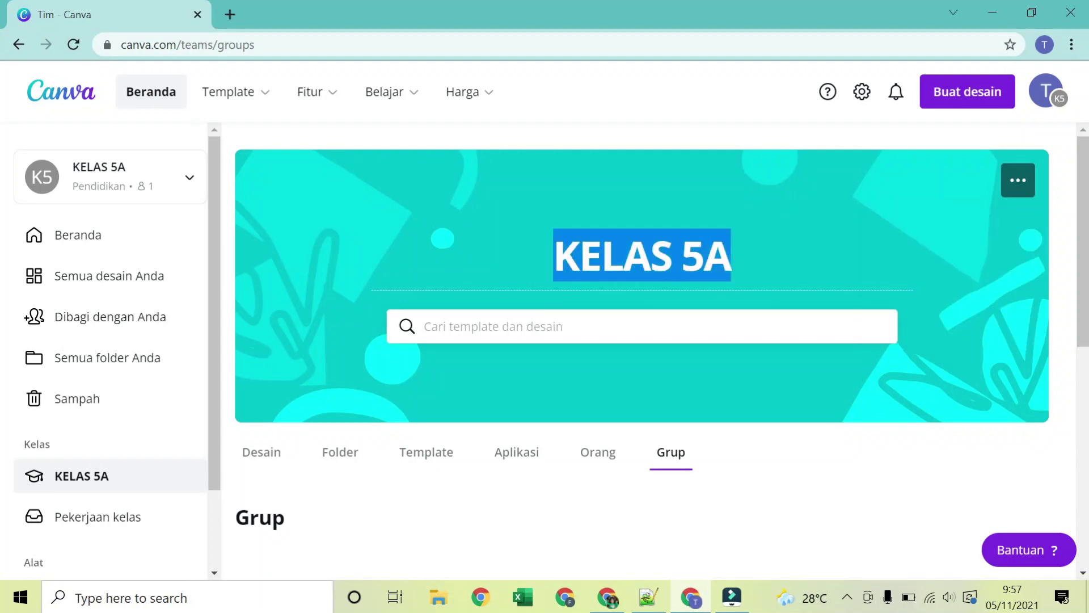
click(732, 256)
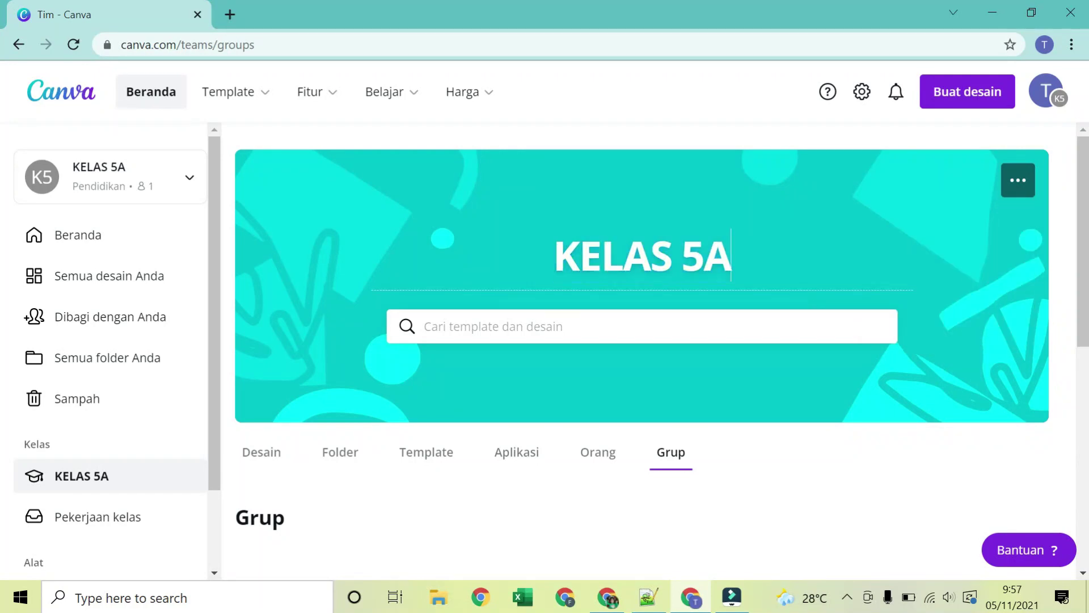
key(BackSpace)
text(B)
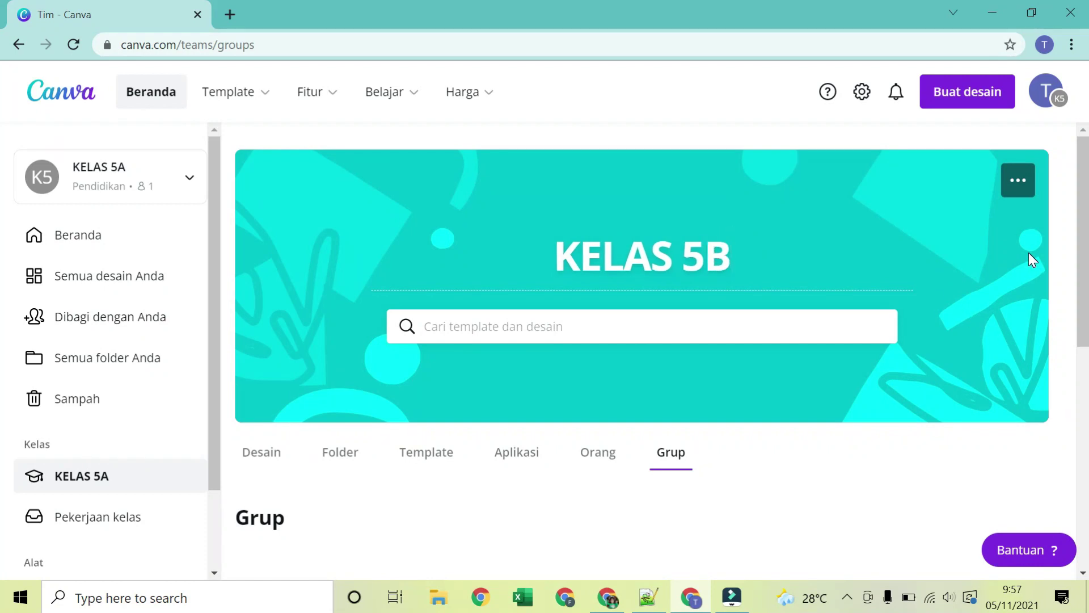
click(1016, 187)
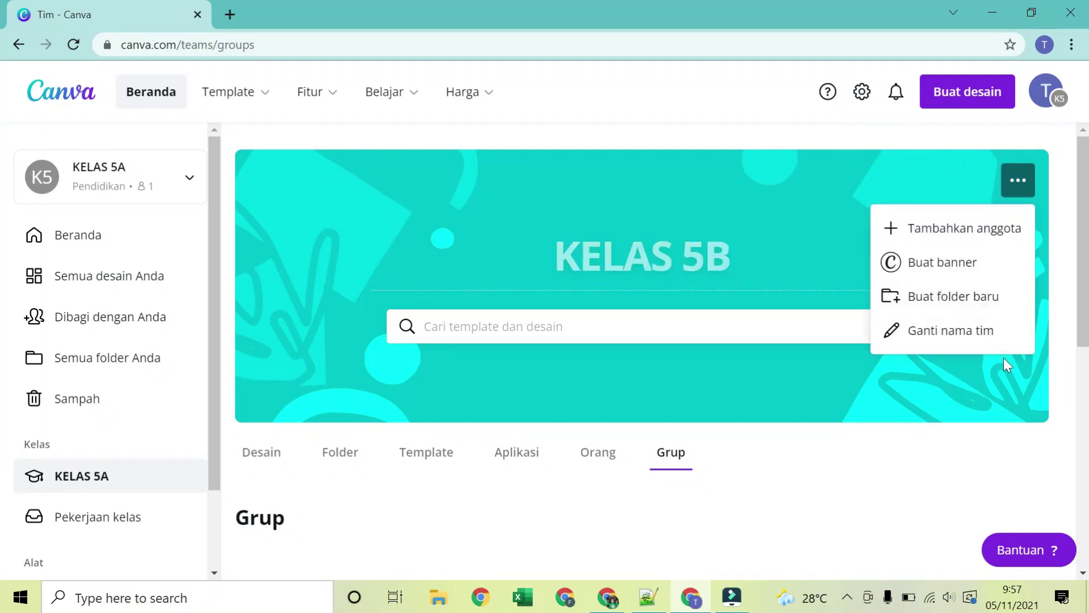
click(1013, 451)
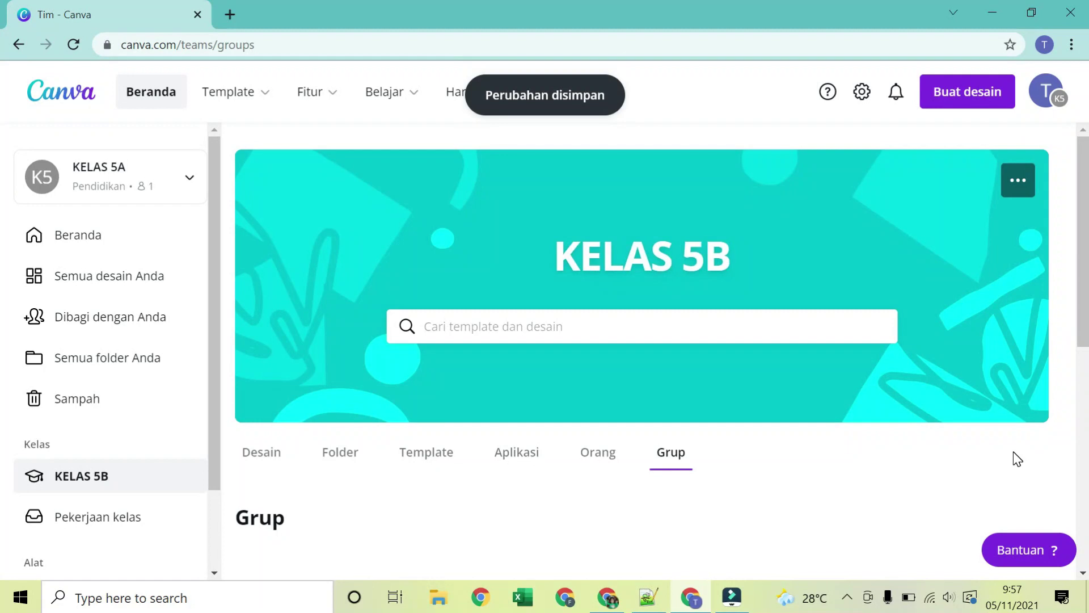